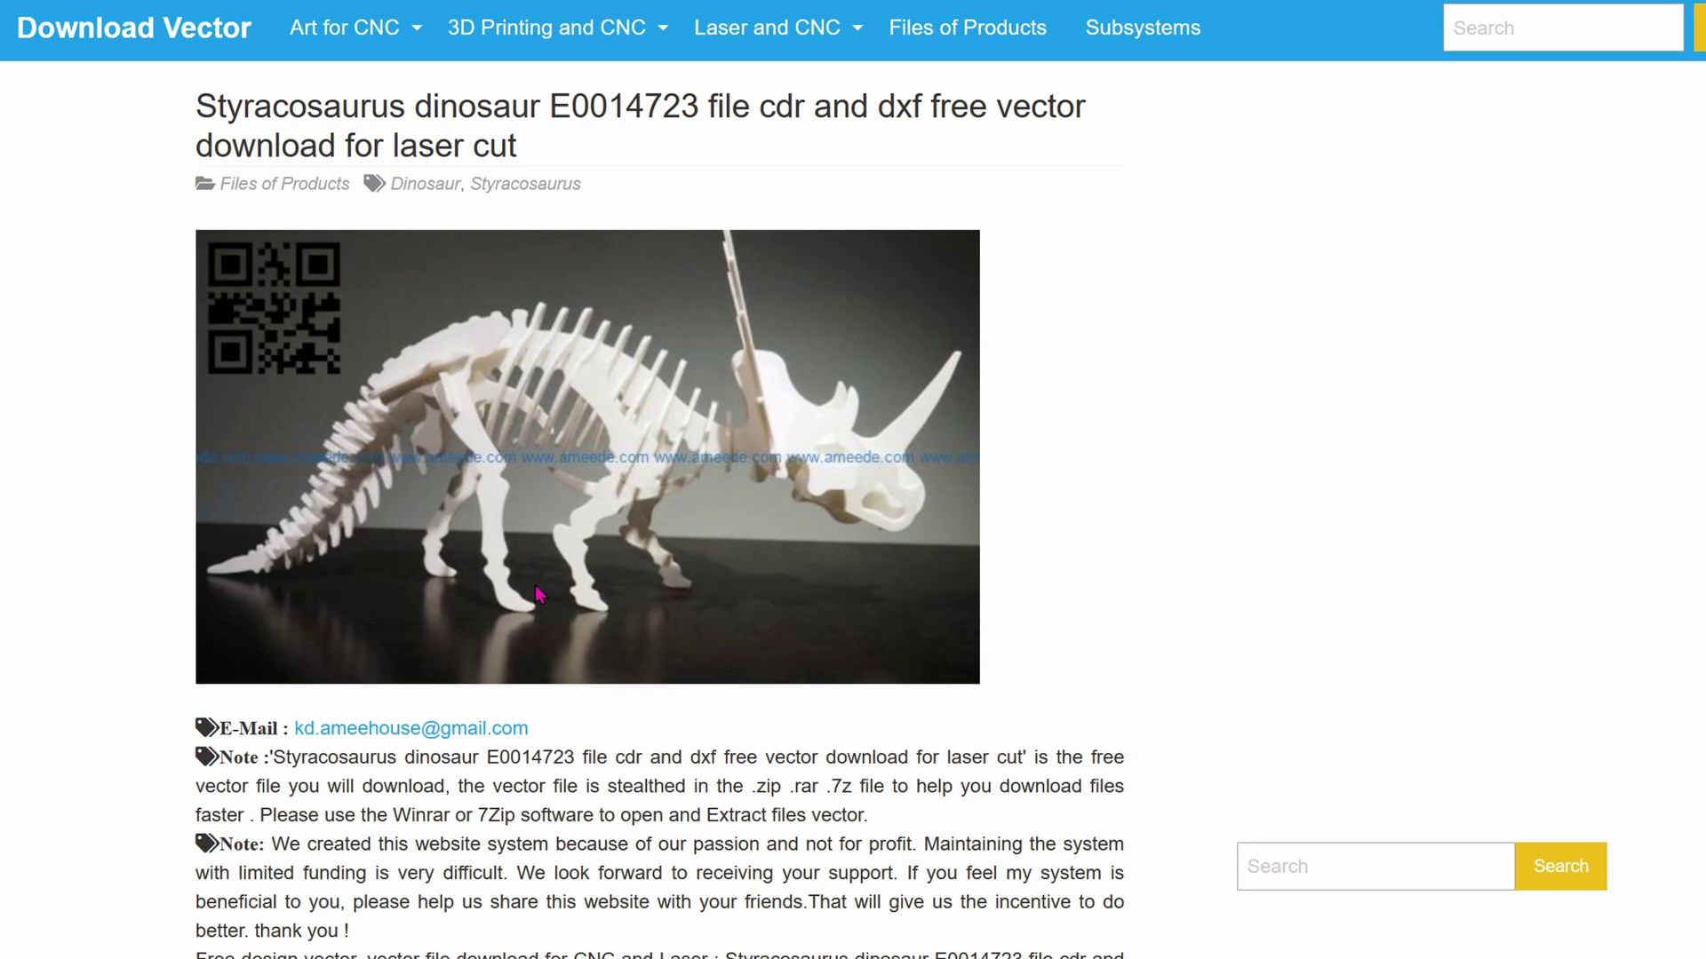
- Download the 129.40 KB Styracosaurus dinosaur E0014723 vector file from the download link
scroll(651, 613, down, 5)
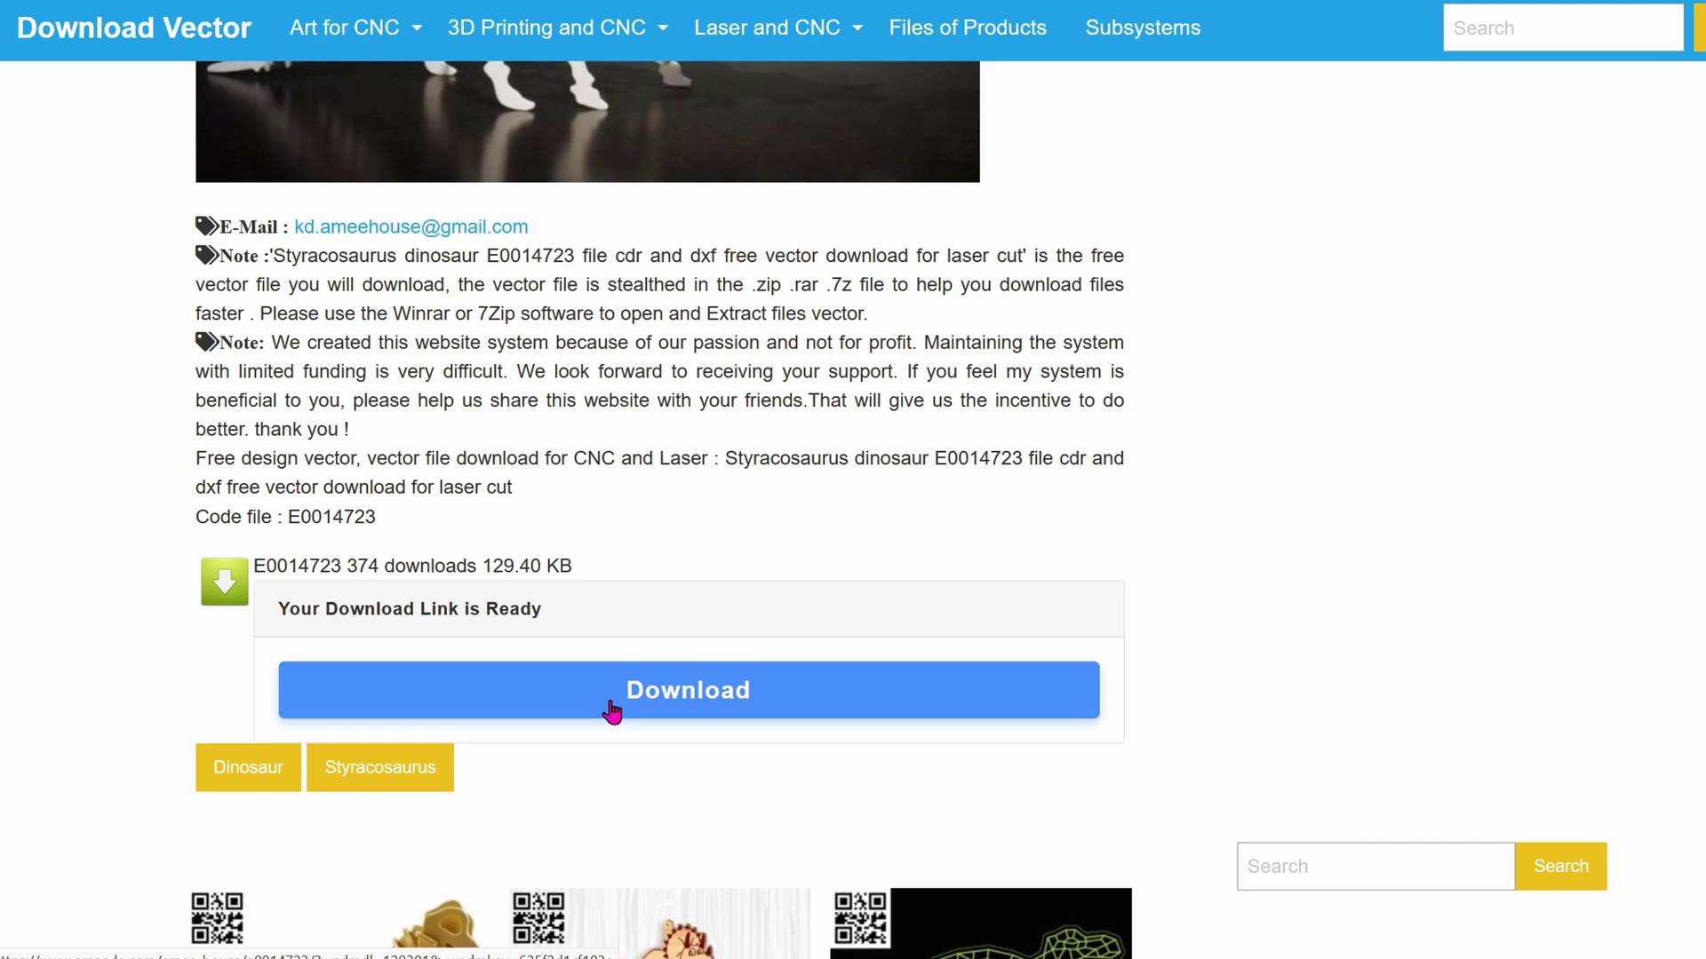
click(611, 710)
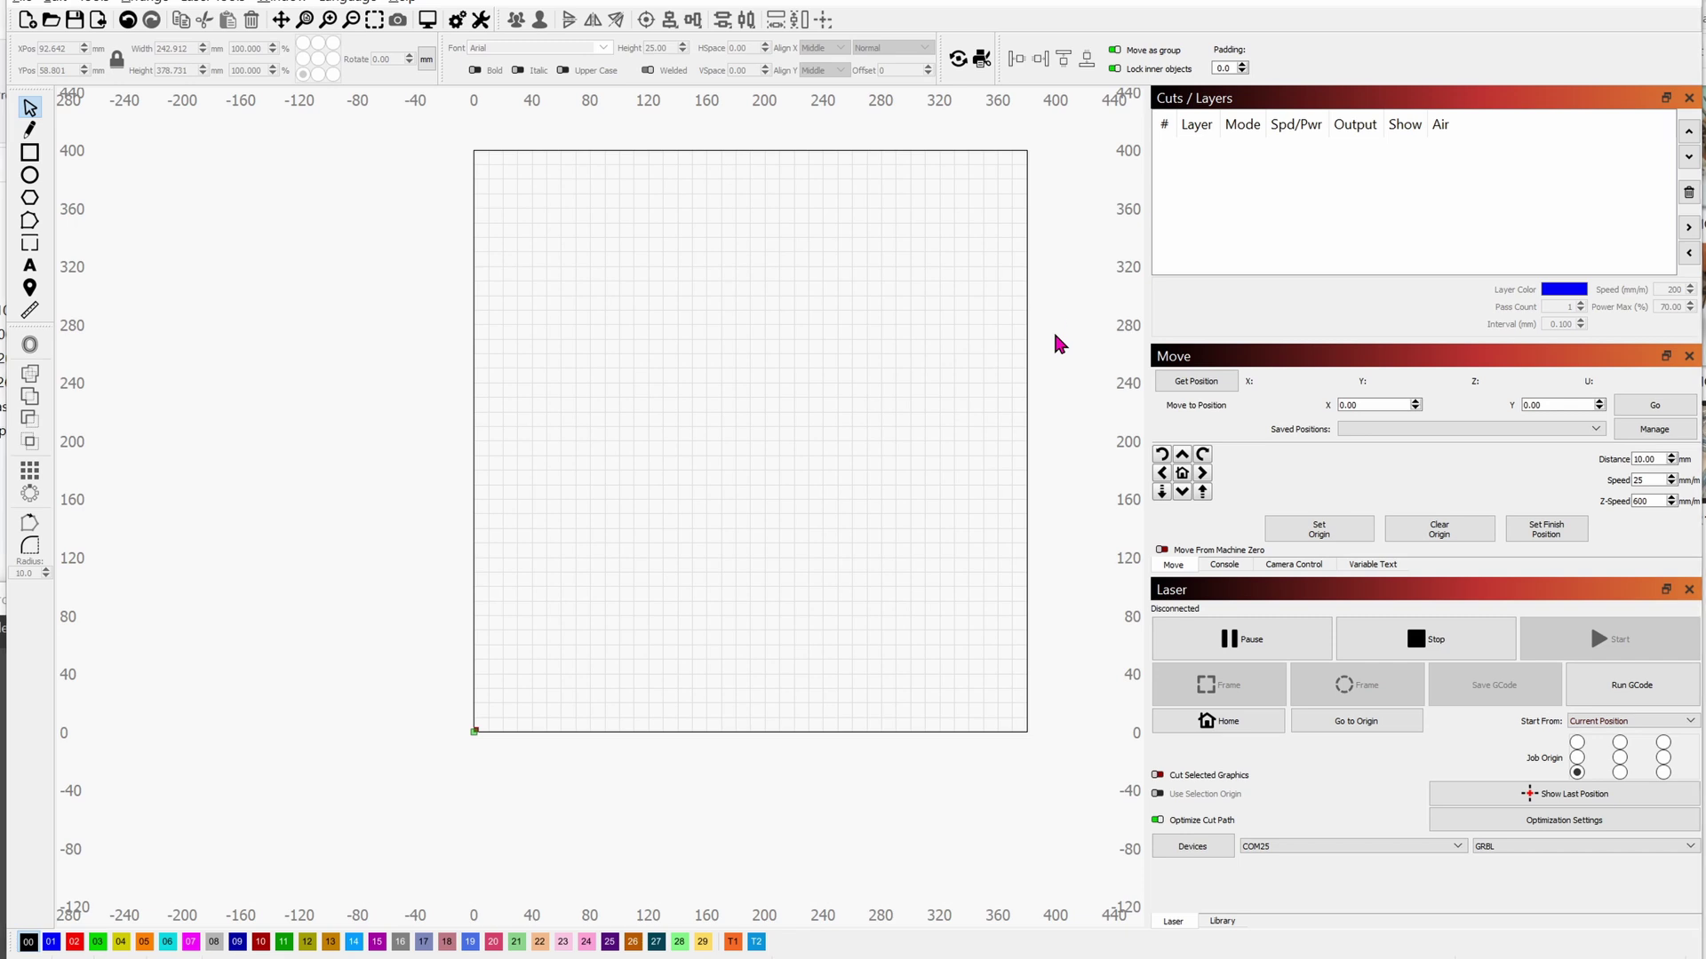
- Open the Styracosaurus dinosaur E0014723 .dxf file with the 'All supported' file-type filter
key(ctrl+o)
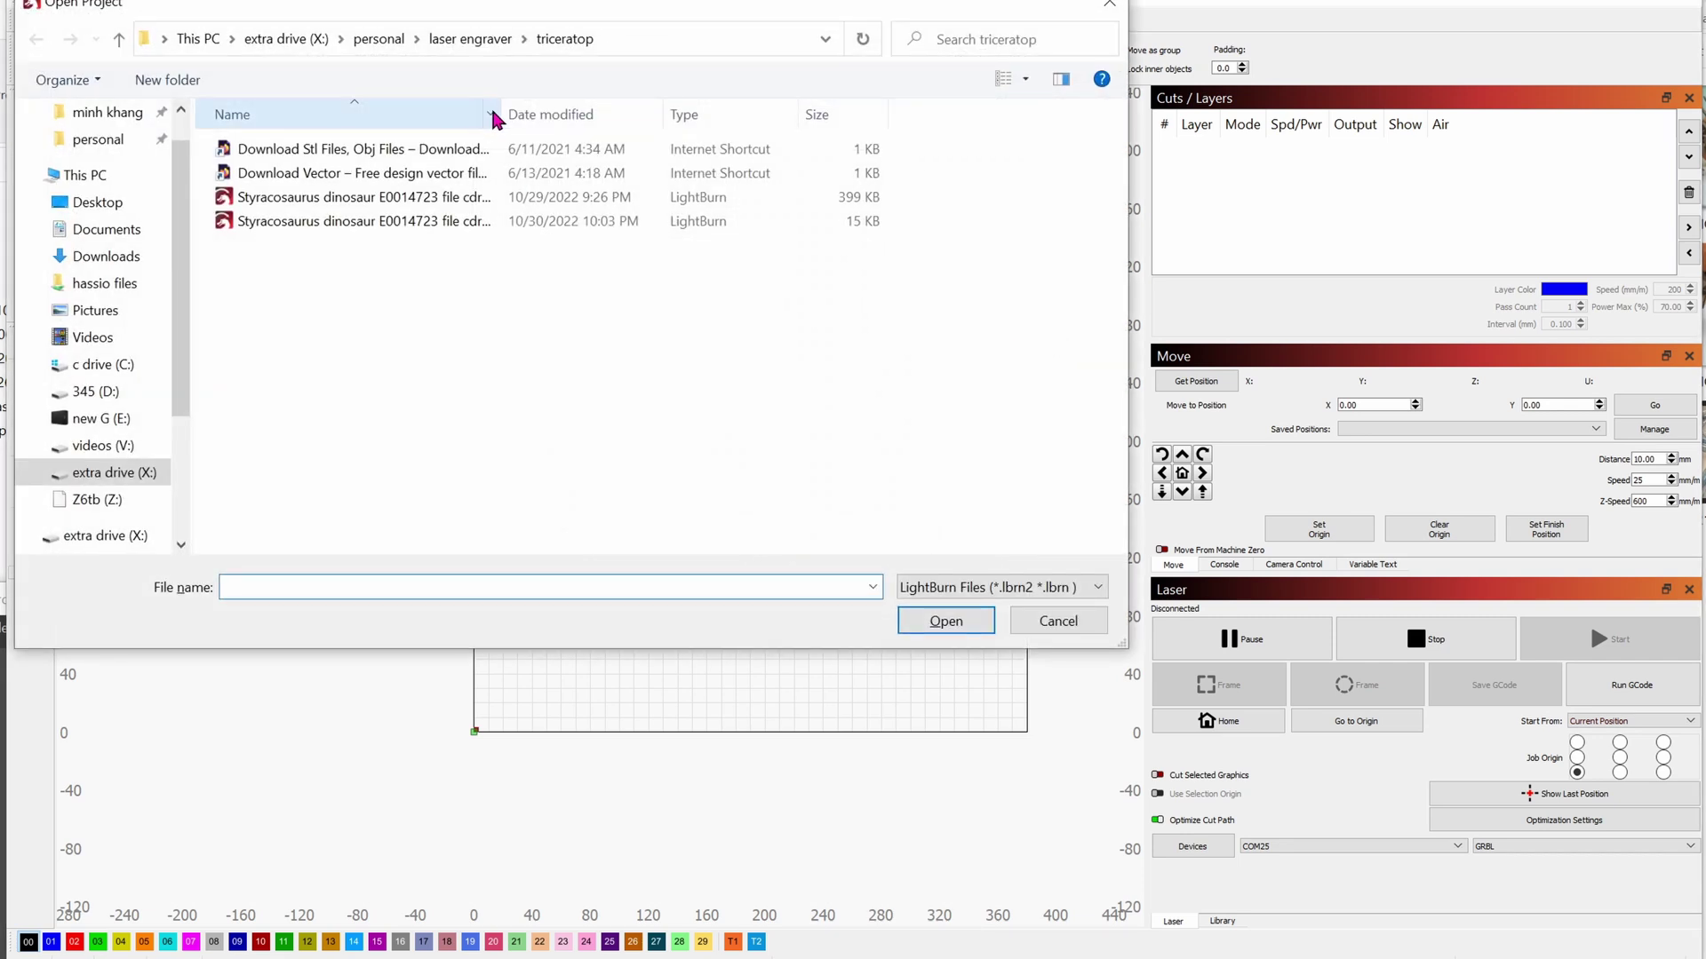
drag(501, 116, 963, 159)
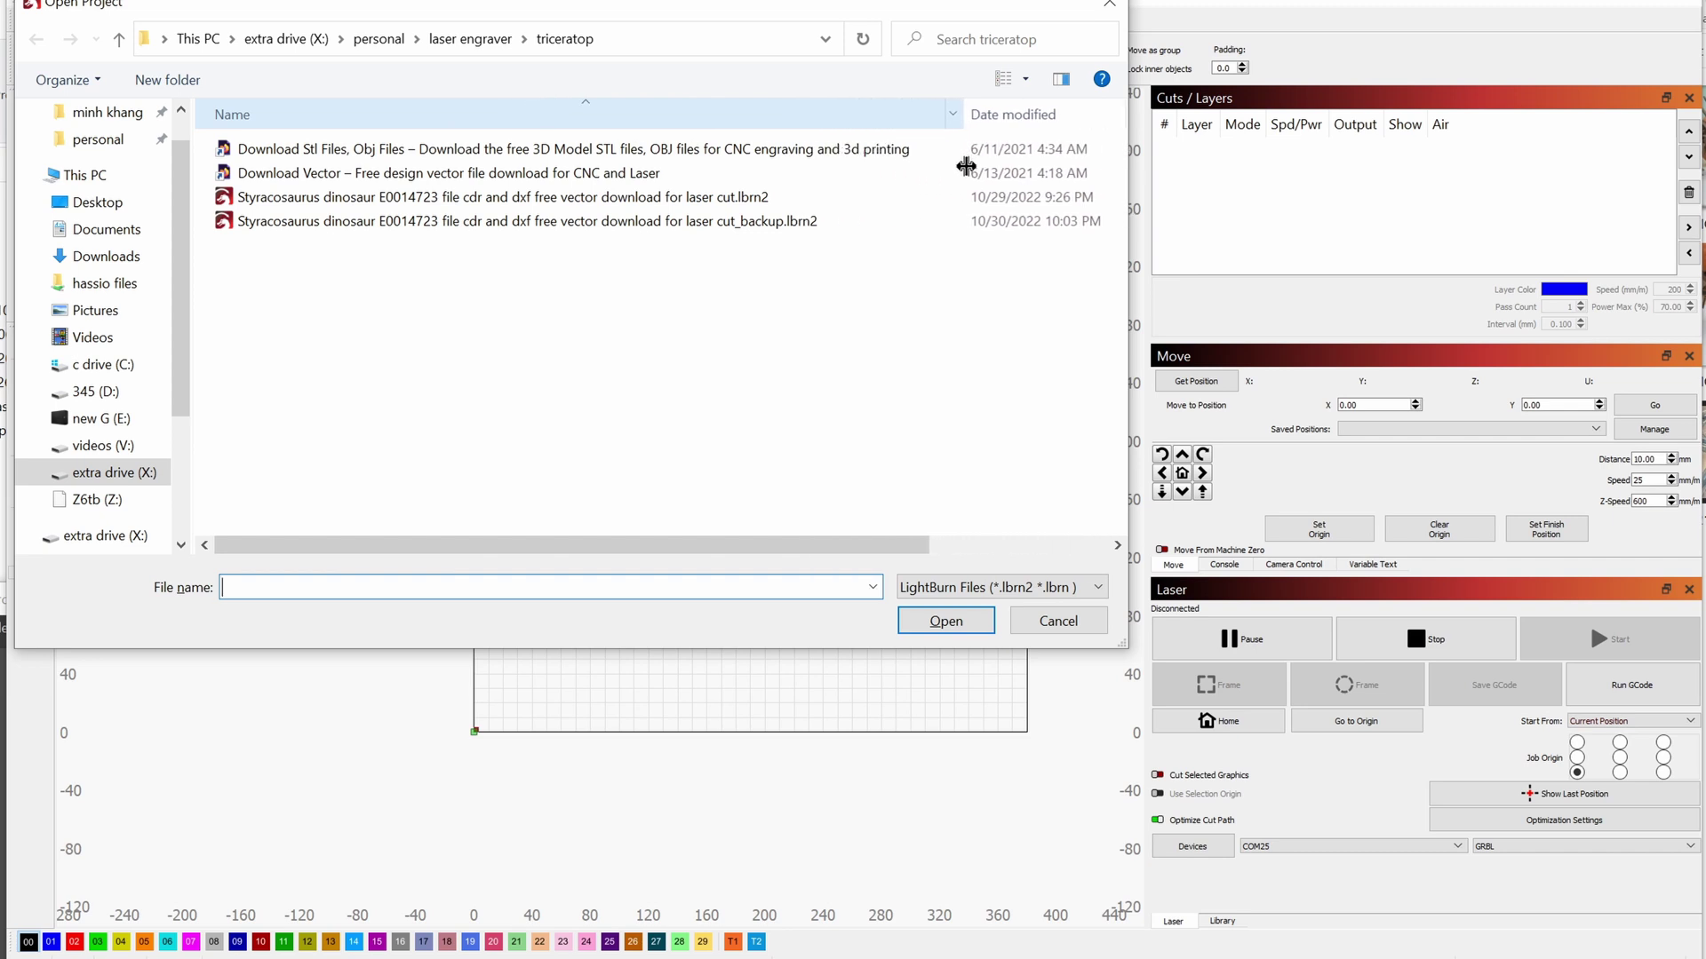
click(993, 591)
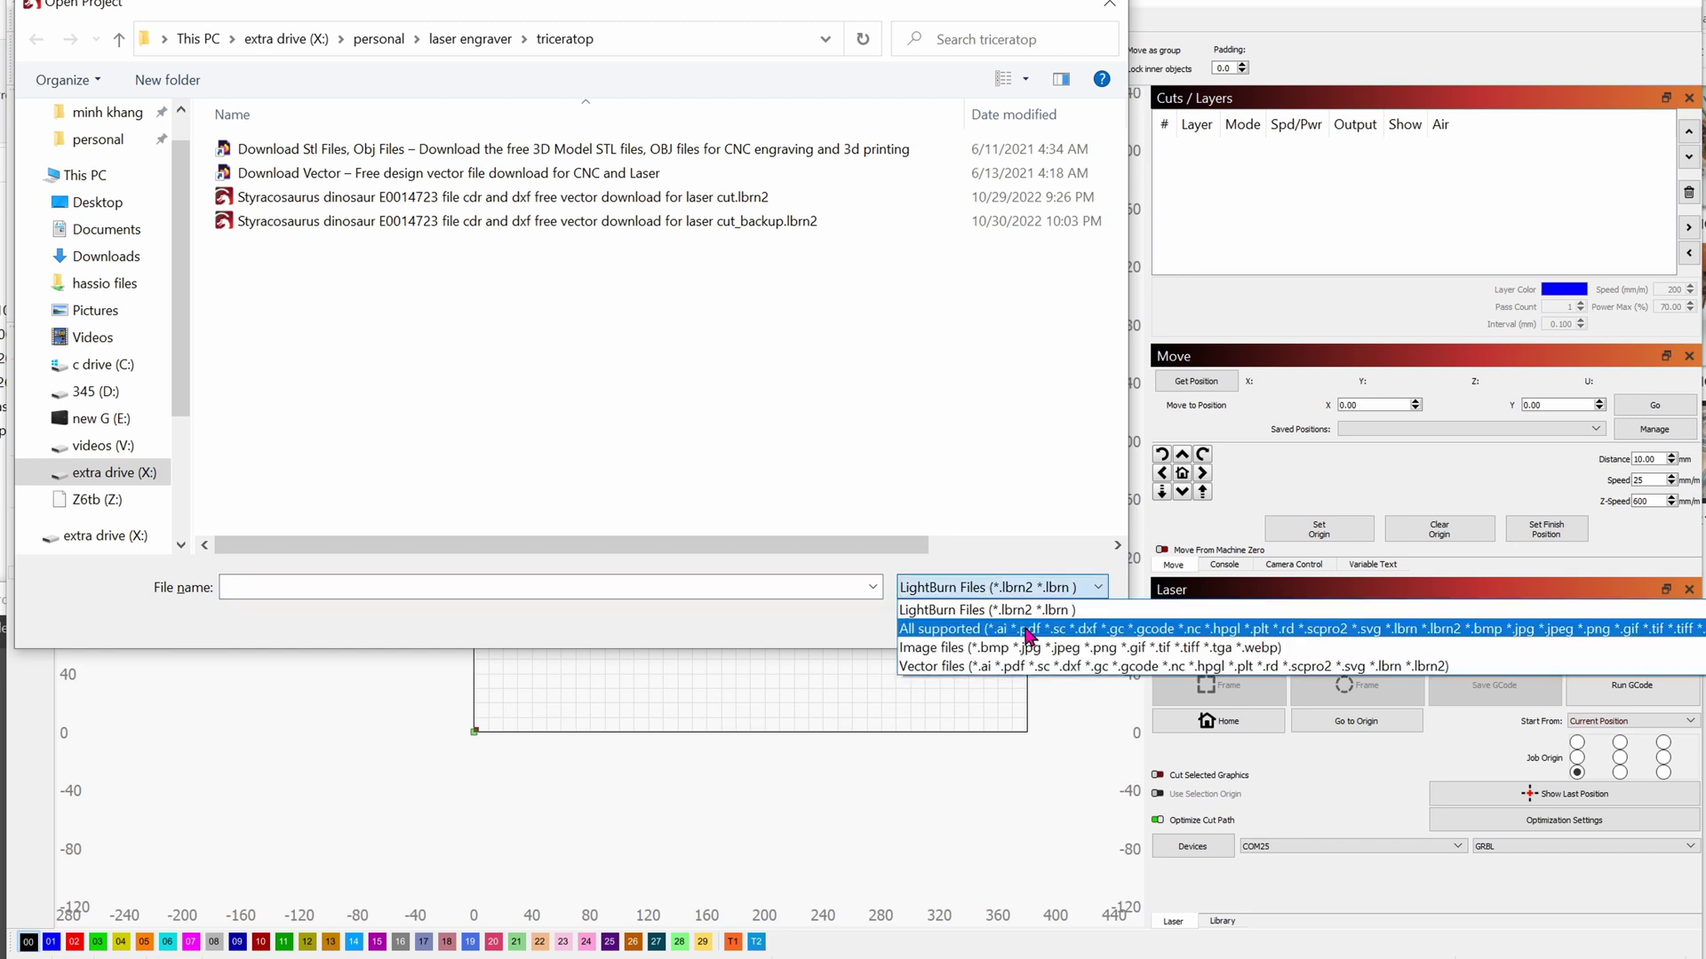
click(1028, 631)
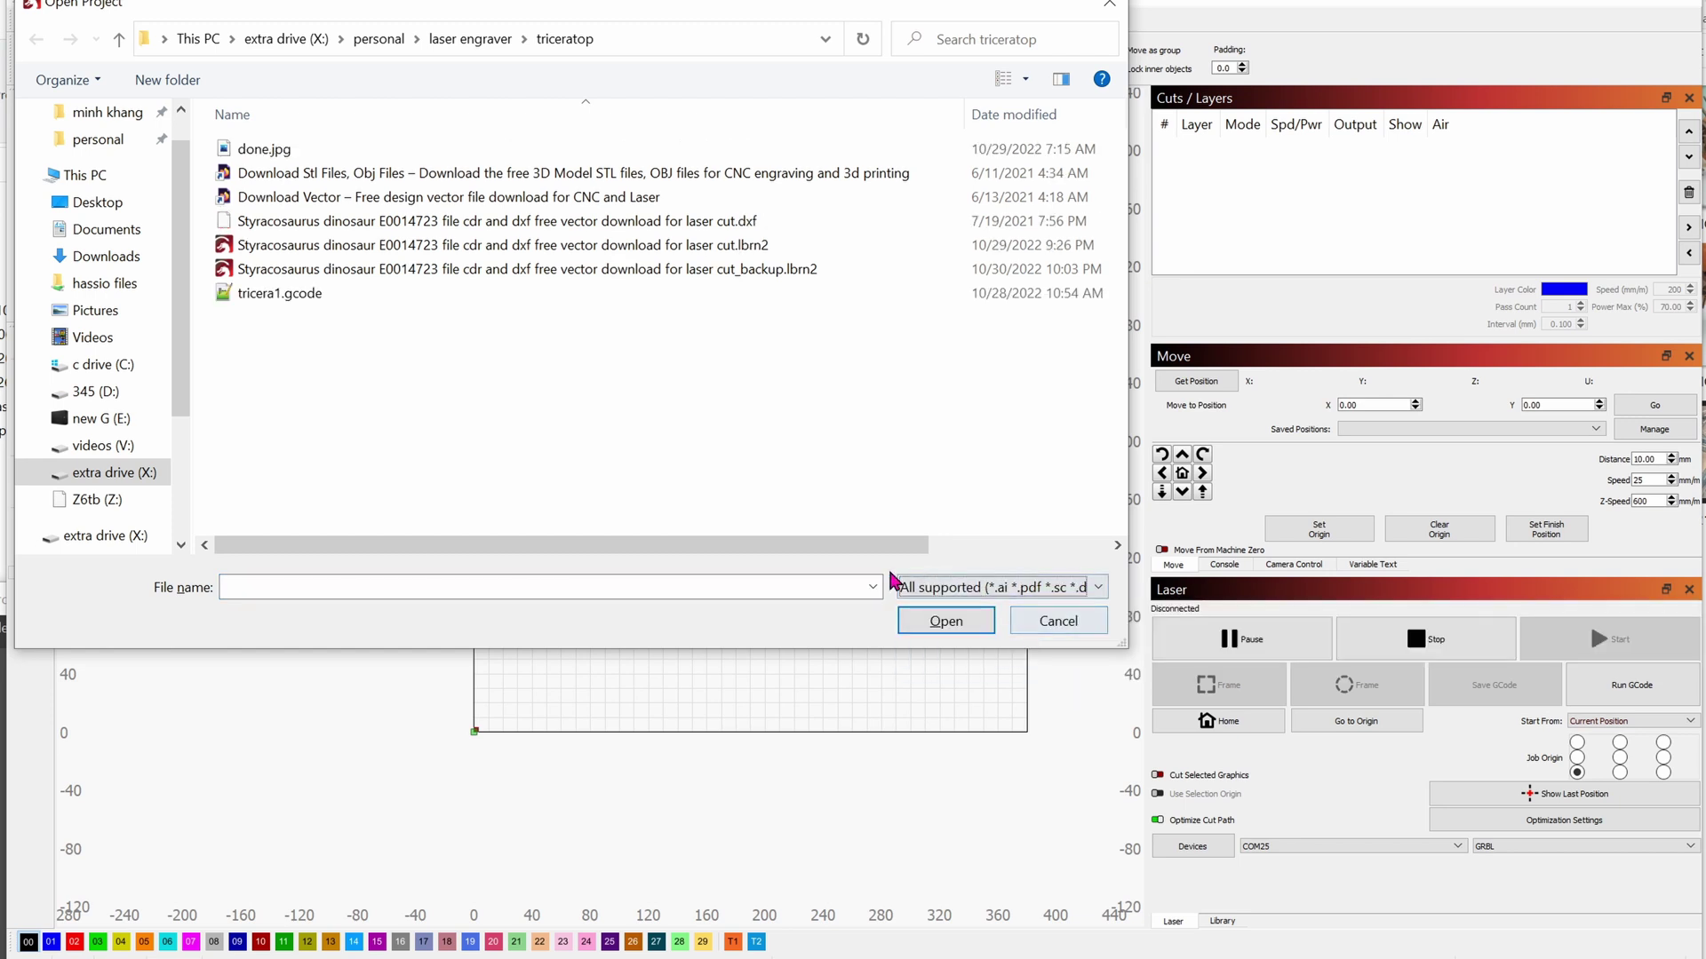
double_click(549, 229)
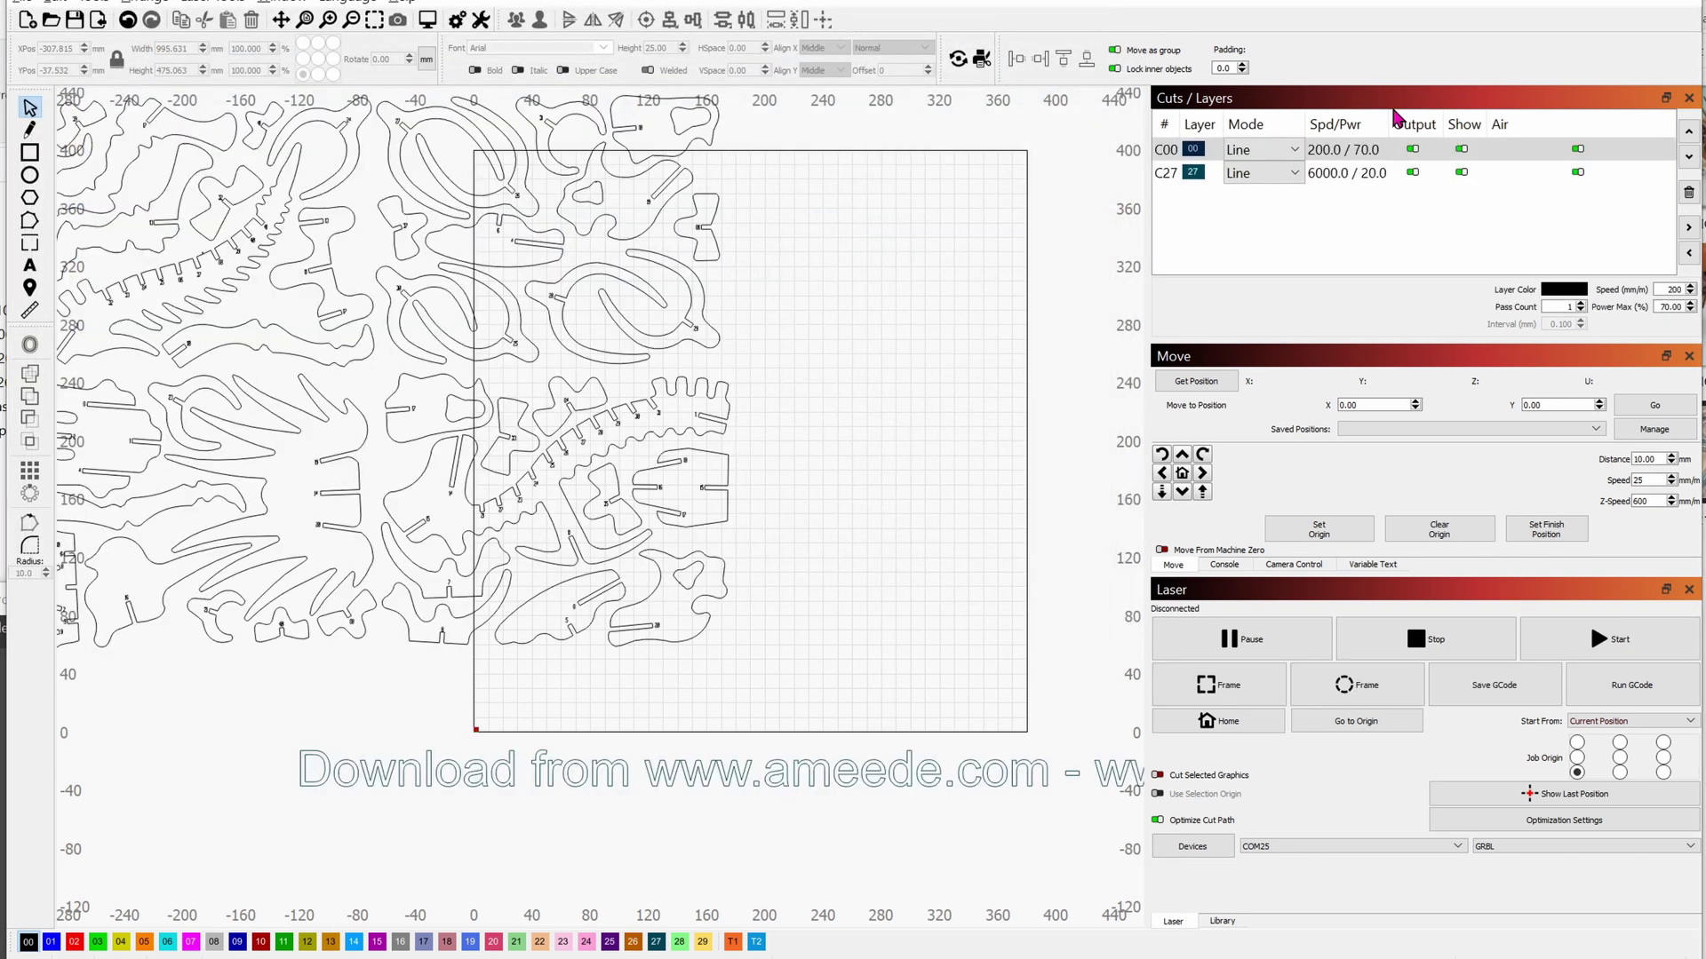
- Pan and zoom out until all dinosaur pieces and the watermark text below are visible
key(space)
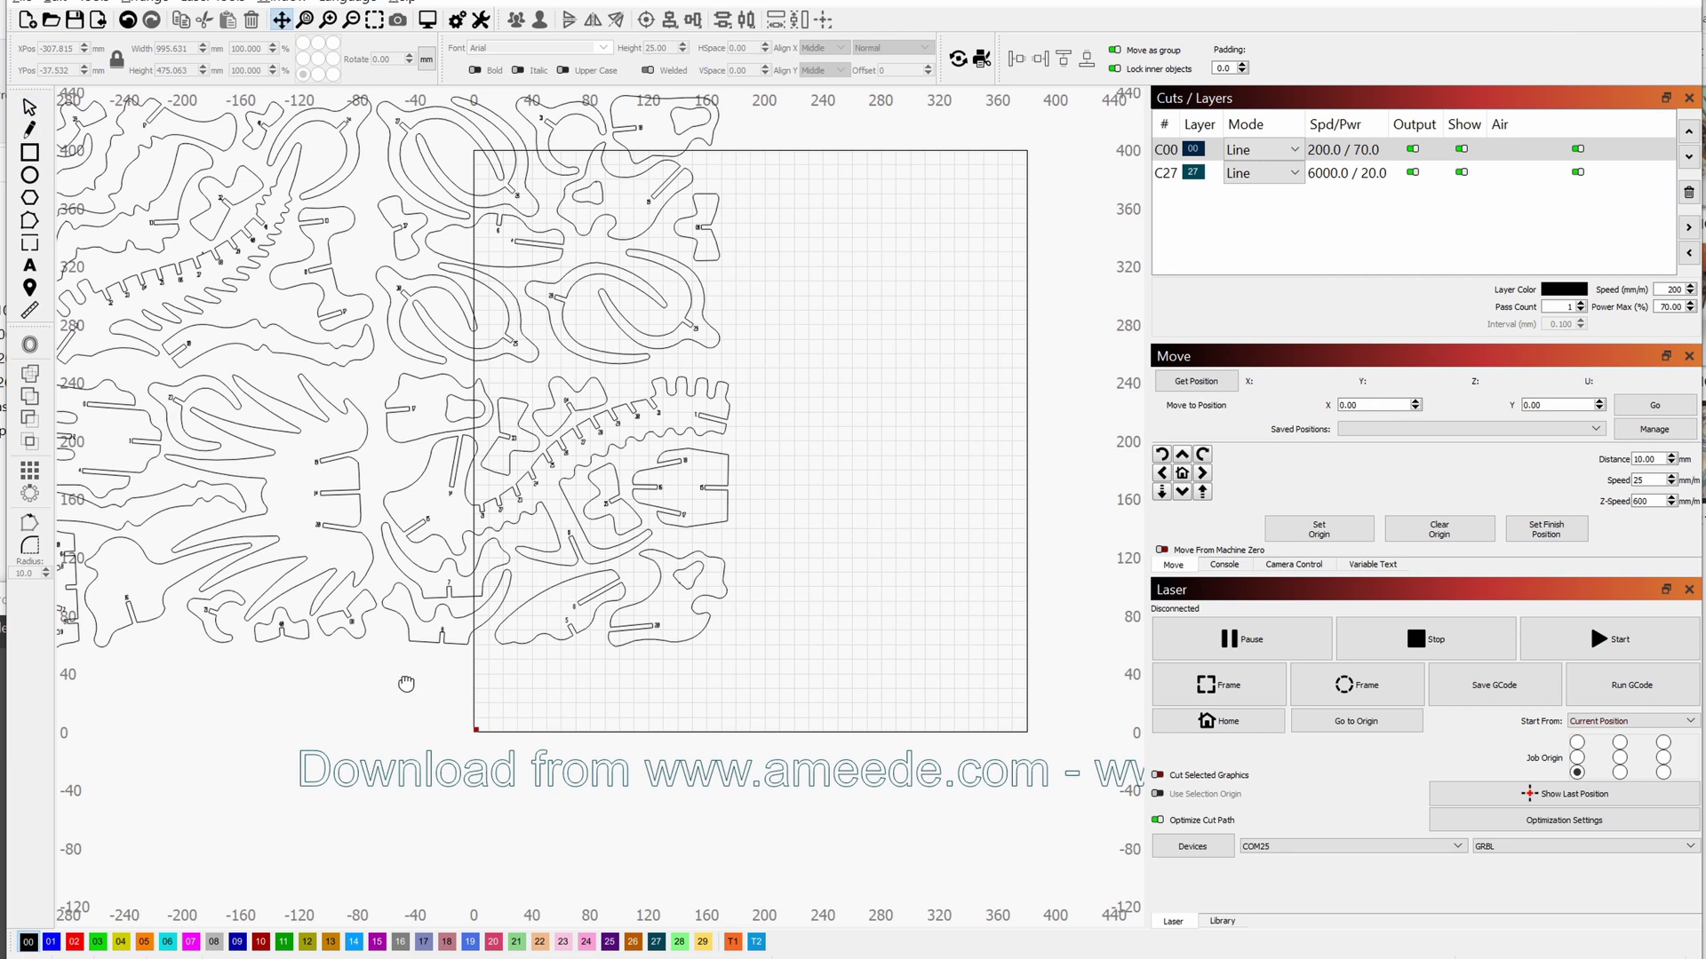
mouse_move(406, 683)
mouse_down()
mouse_move(709, 761)
mouse_move(634, 764)
mouse_up()
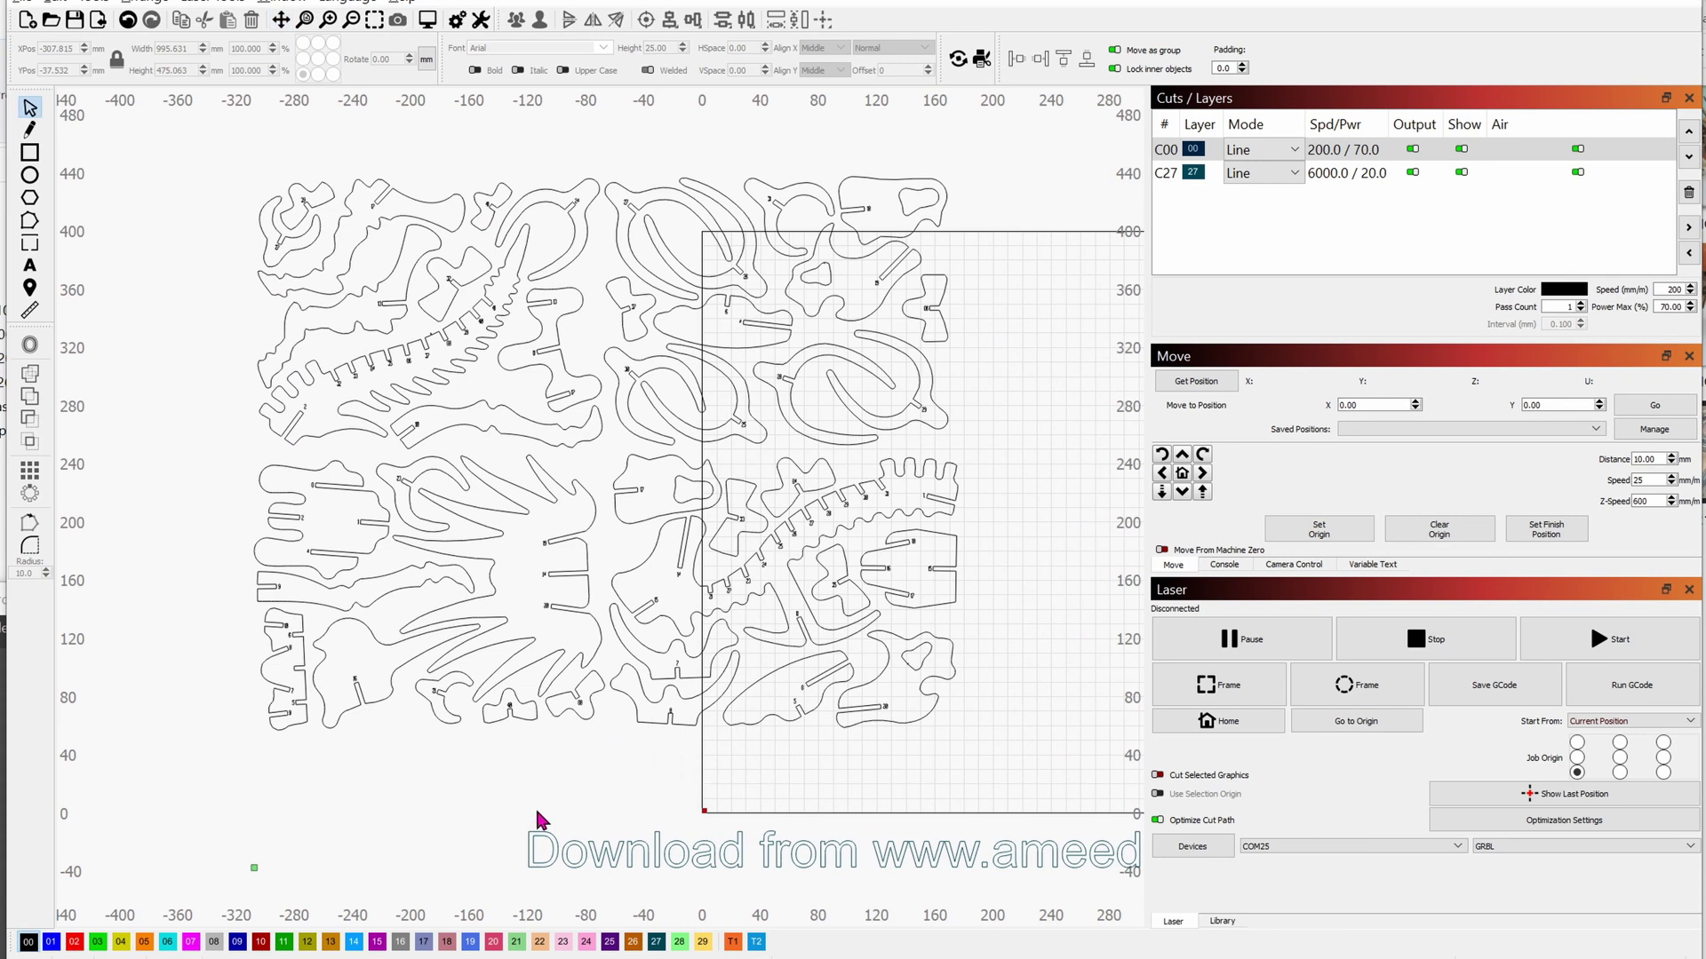
scroll(539, 819, down, 3)
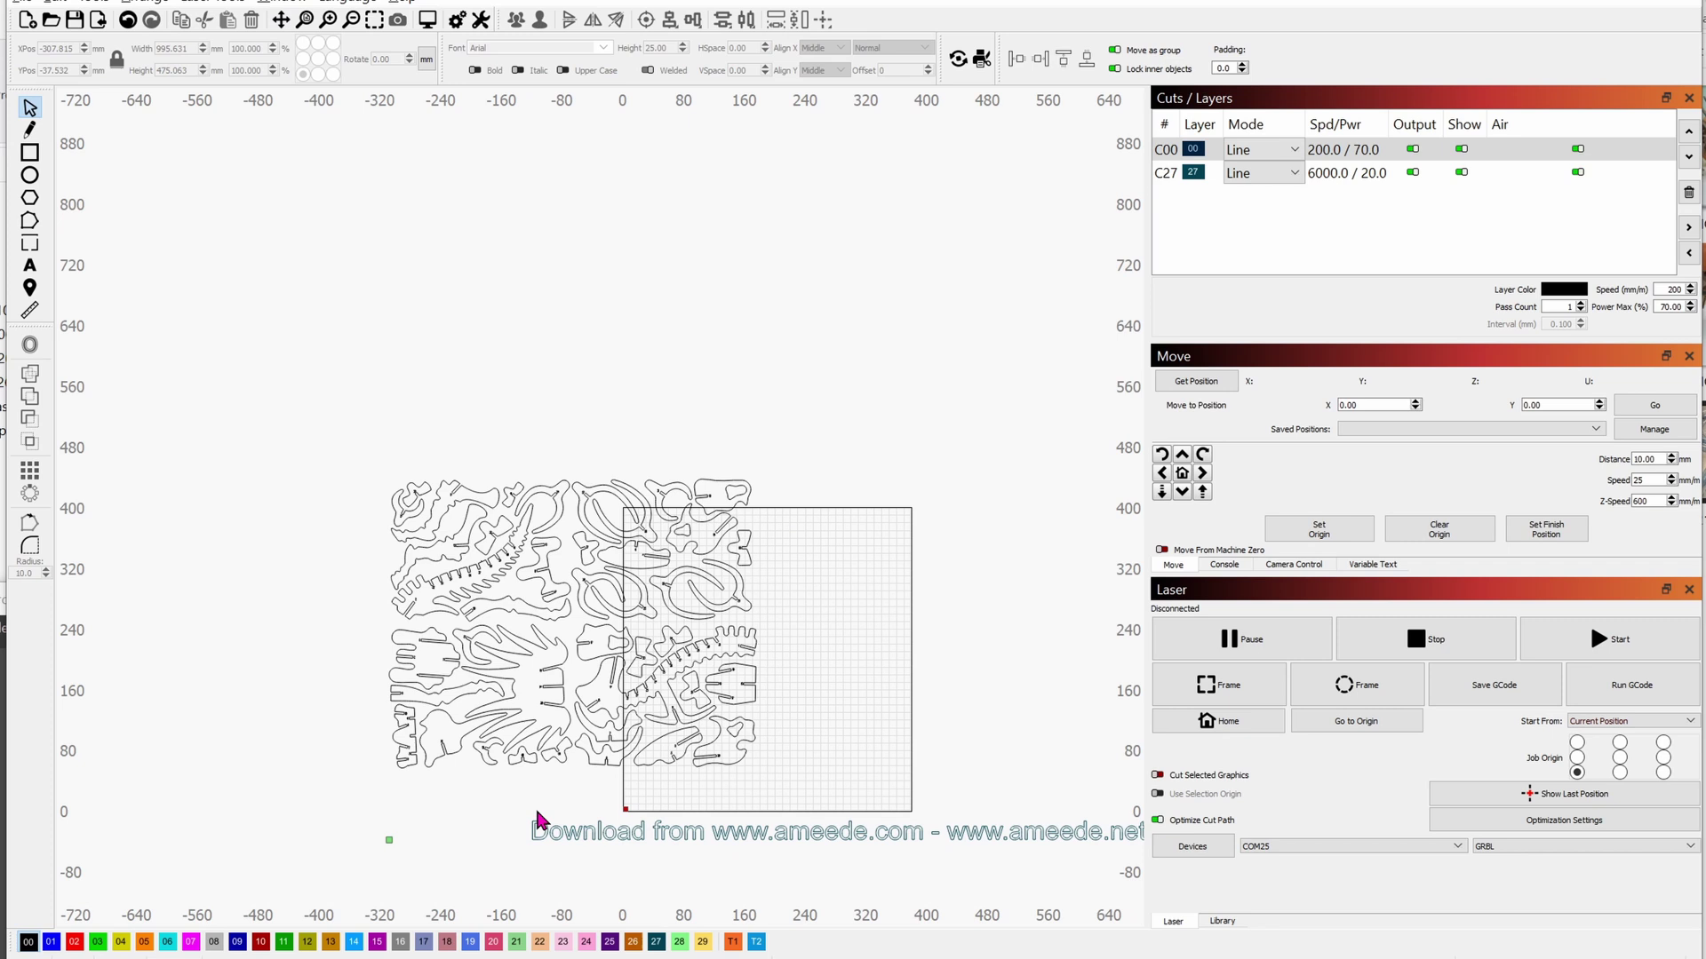
scroll(539, 819, down, 2)
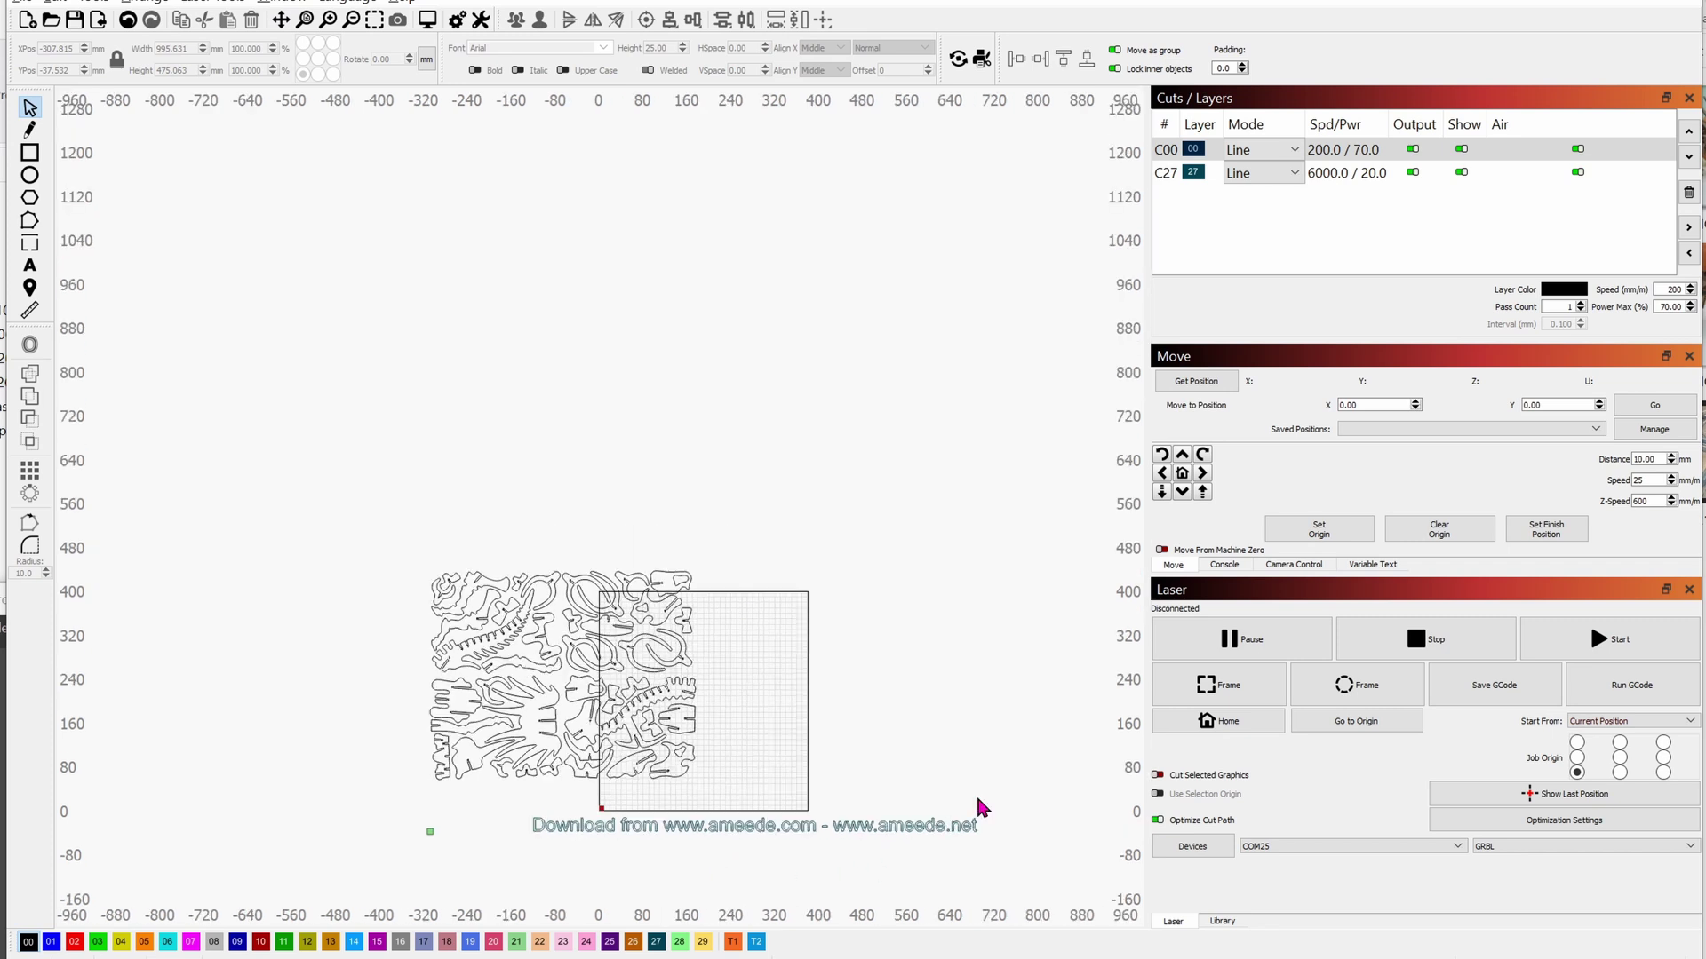
- Delete the ameede.com watermark, then shift the dinosaur pieces right to the work area's left edge
mouse_move(1001, 811)
mouse_down()
mouse_move(593, 919)
mouse_move(507, 875)
mouse_up()
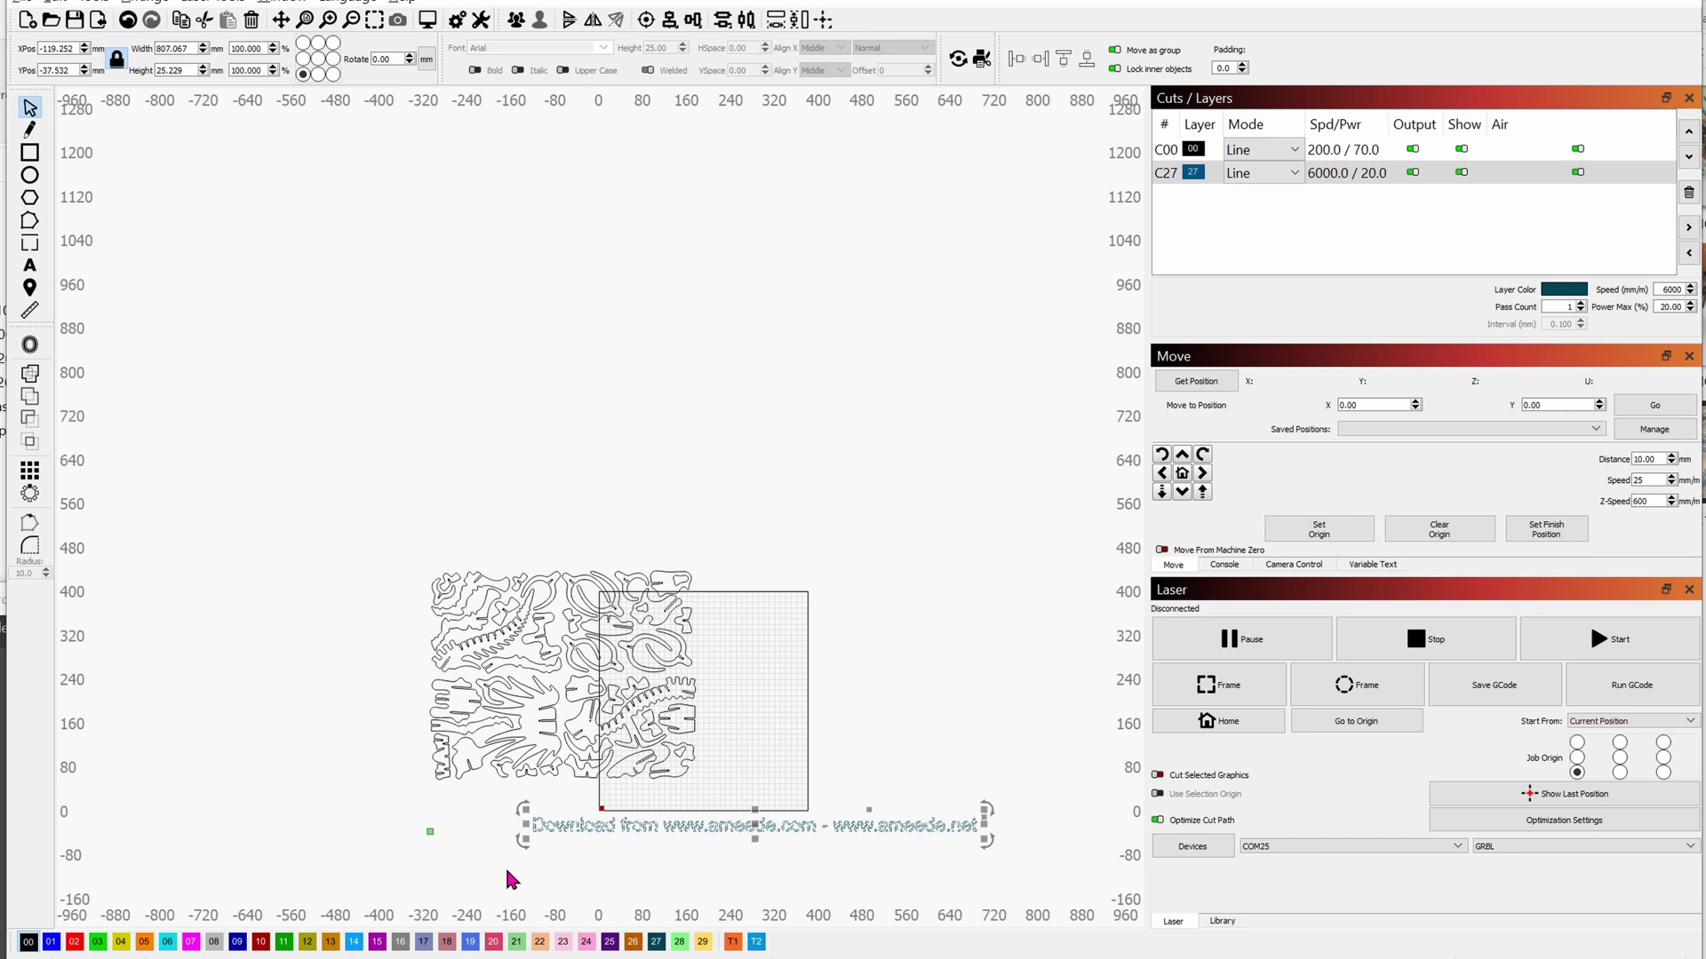
key(Delete)
mouse_move(333, 518)
mouse_down()
mouse_move(735, 763)
mouse_move(783, 824)
mouse_up()
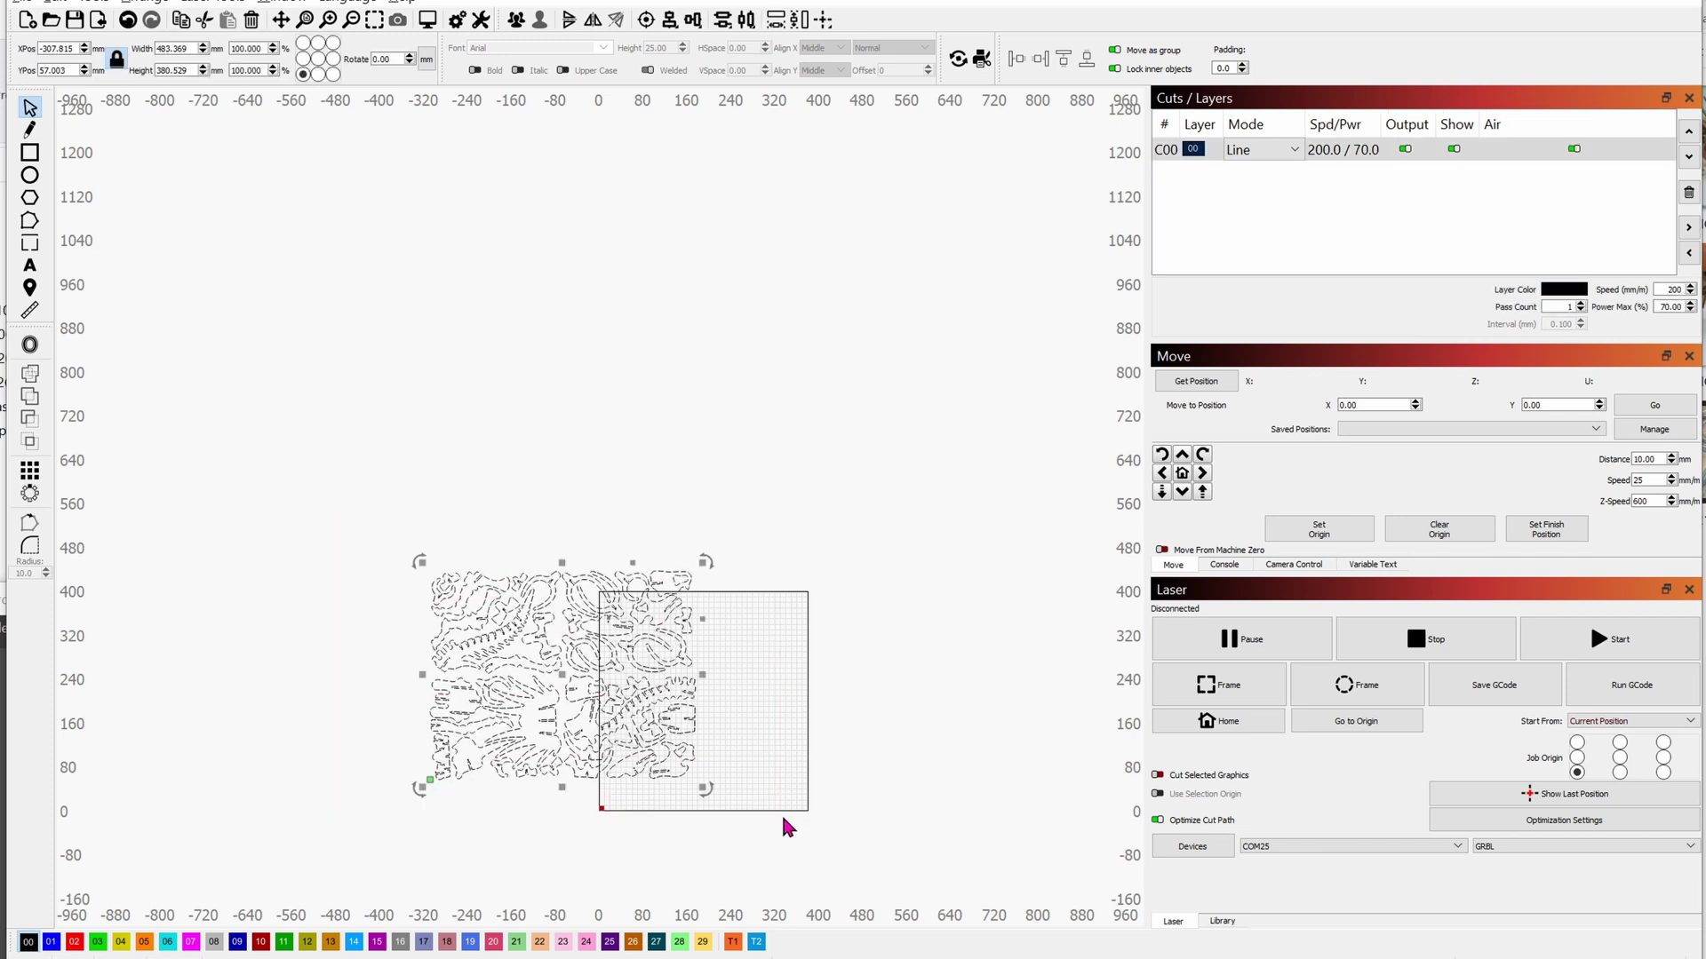
key(Right)
key(Right)
key(Right)
key(Right)
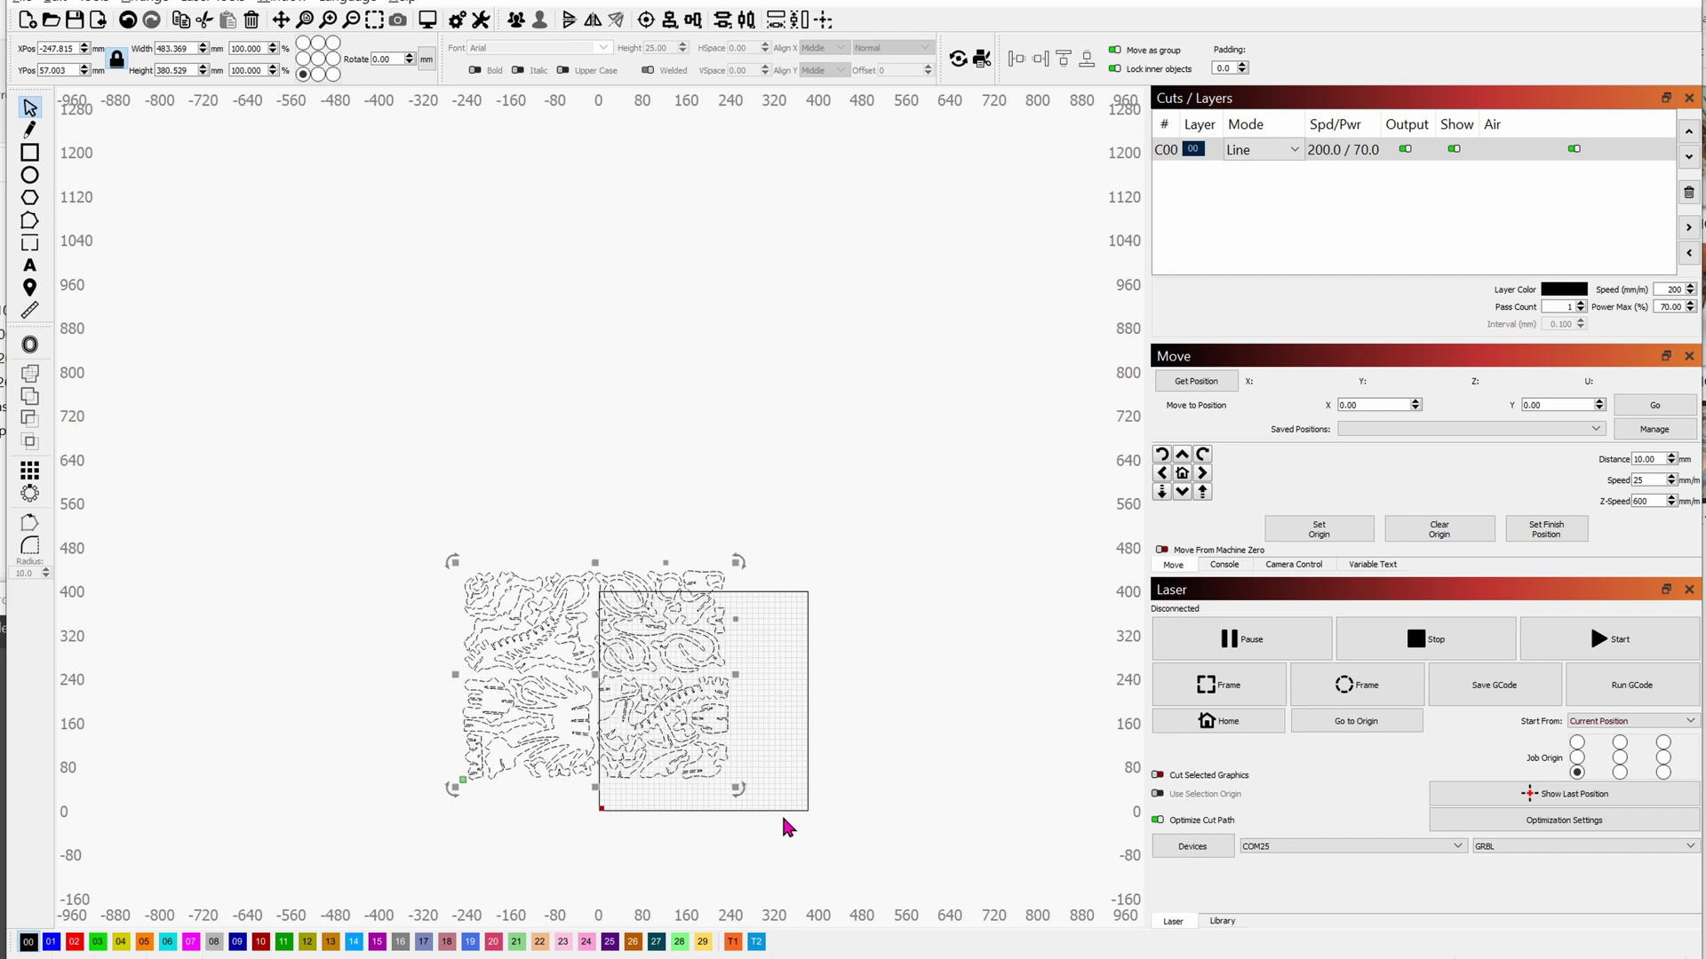
key(Right)
key(Right)
key(Right)
key(Right)
key(Right)
key(Right)
key(Right)
key(Right)
key(Right)
key(Right)
key(Right)
key(Right)
key(Right)
key(Right)
key(Right)
key(Right)
key(Right)
key(Right)
key(Right)
key(Right)
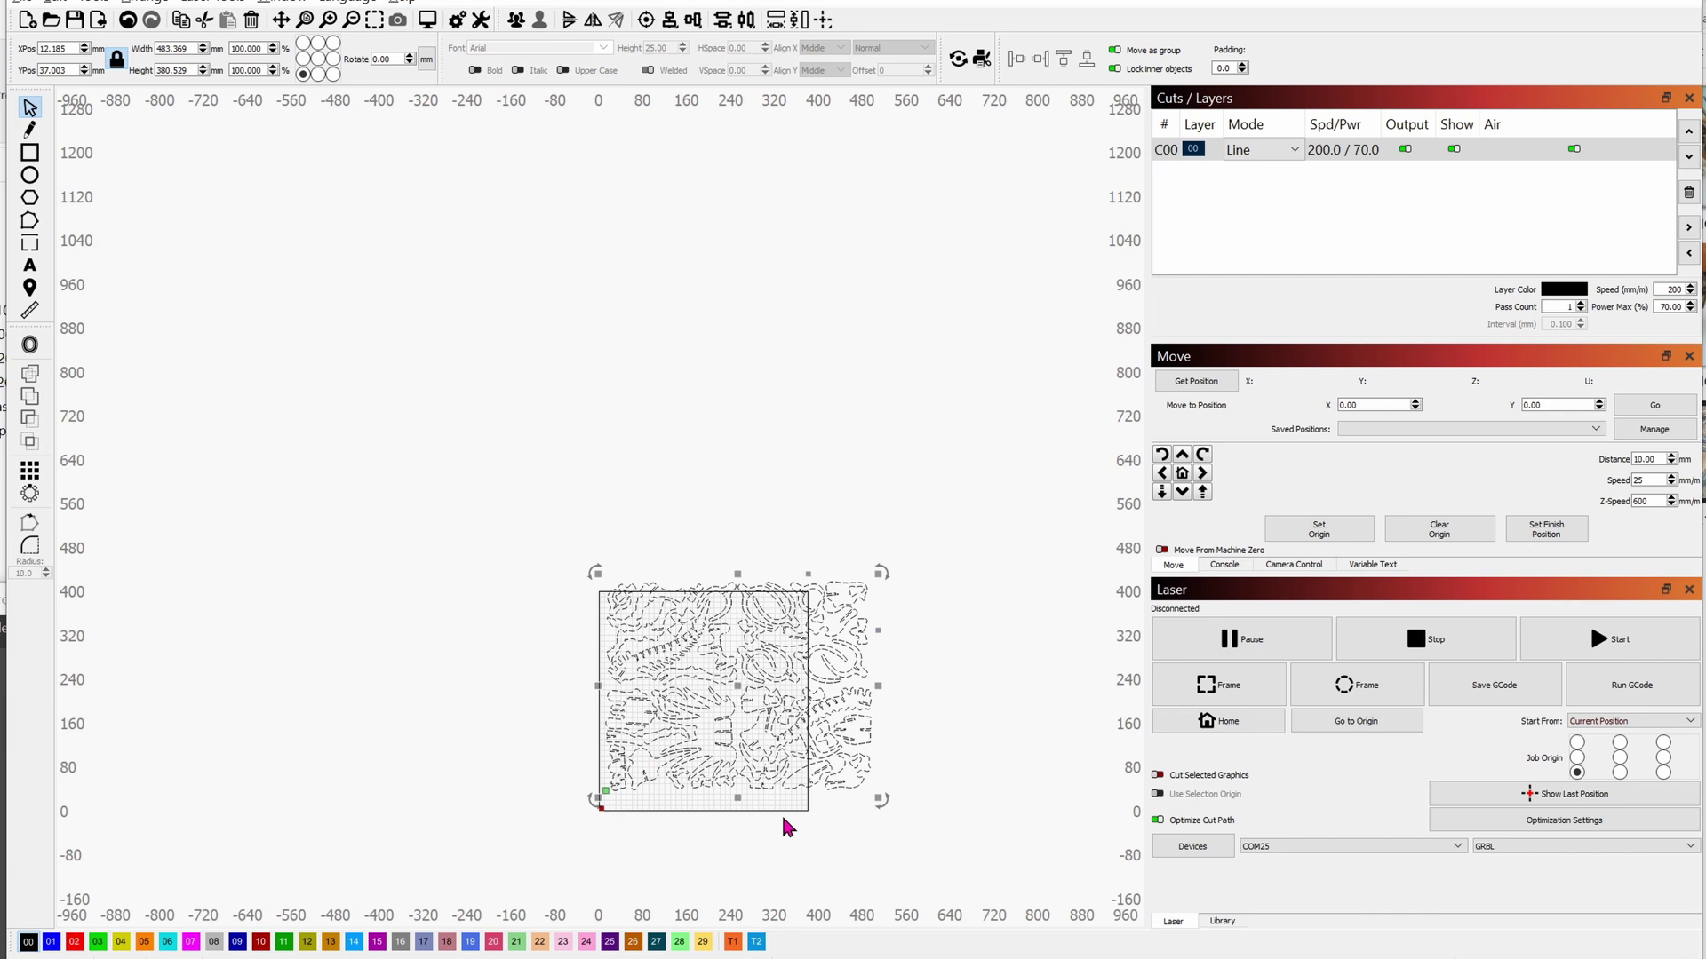
scroll(784, 827, up, 4)
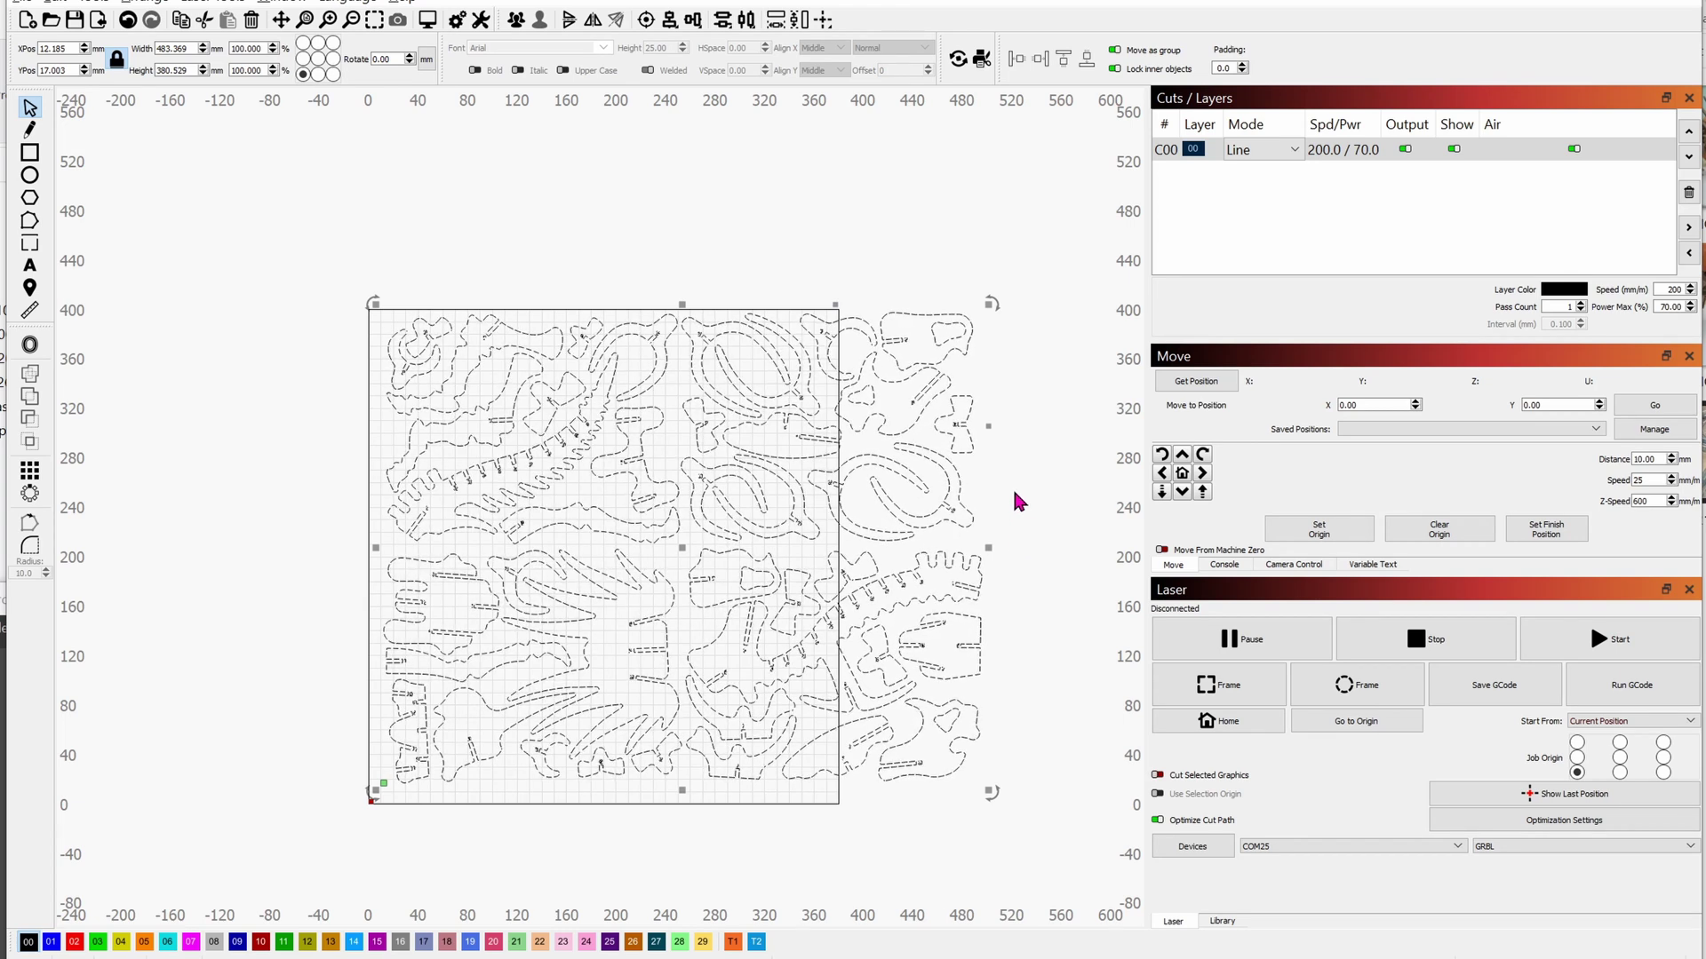
- Move the right-side pieces to layer C01, hide it, and disable its output
drag(1036, 246, 681, 891)
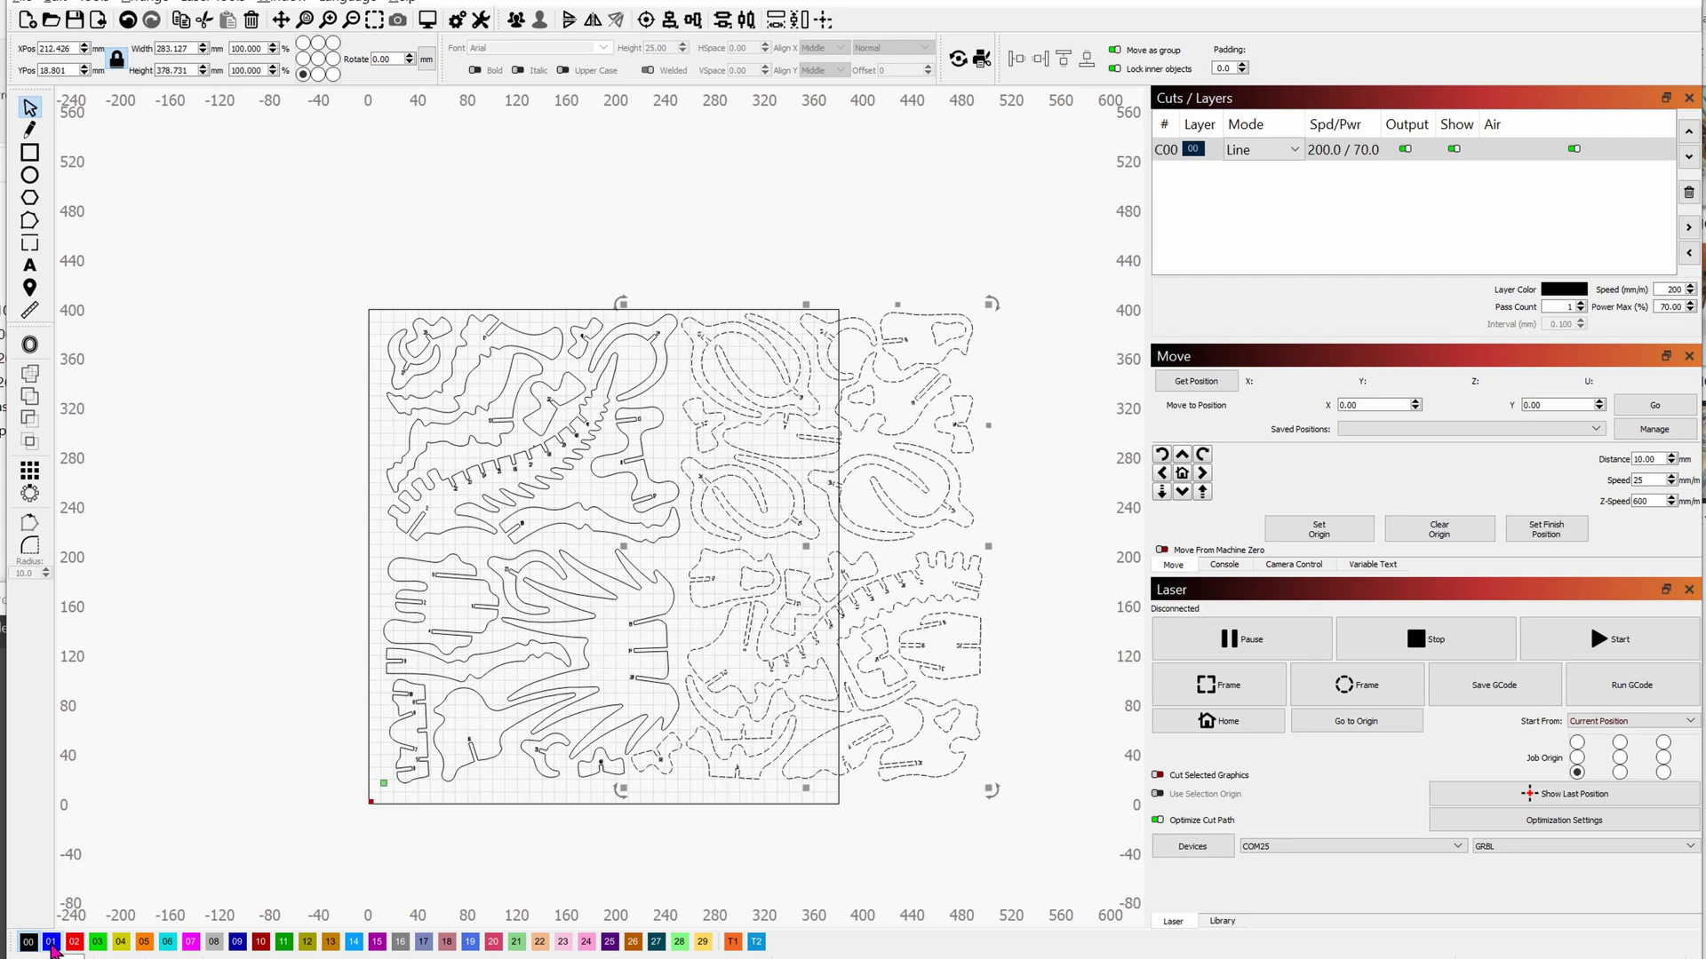
click(52, 944)
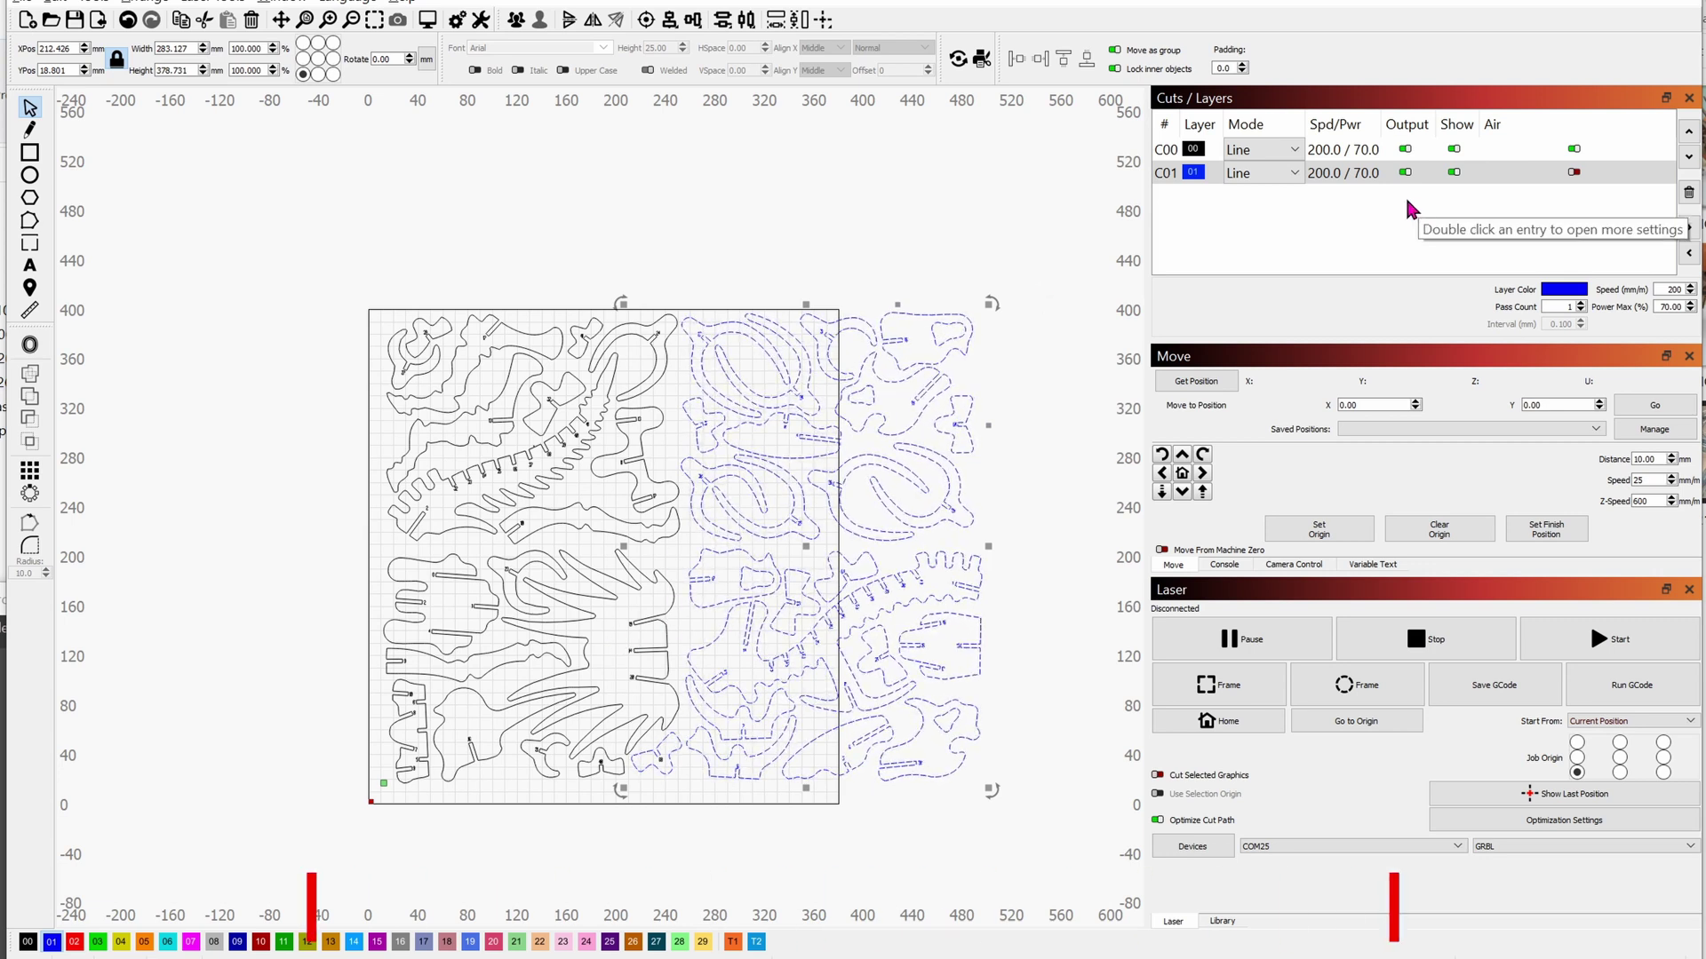
click(1454, 174)
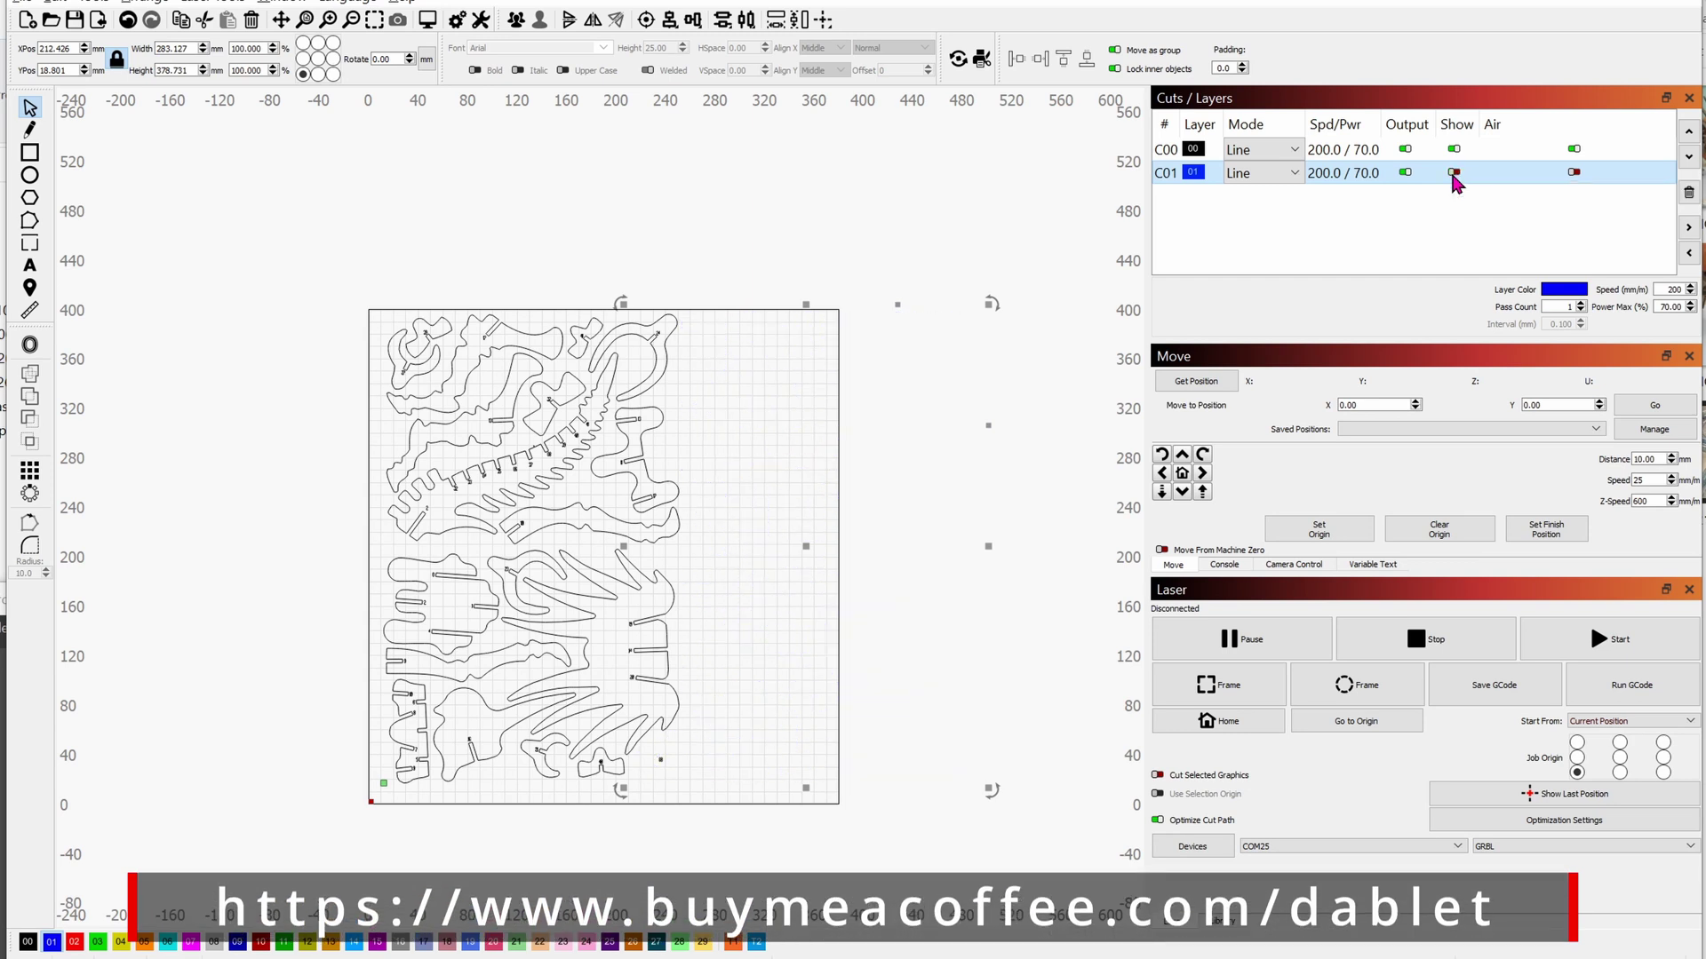
click(1404, 174)
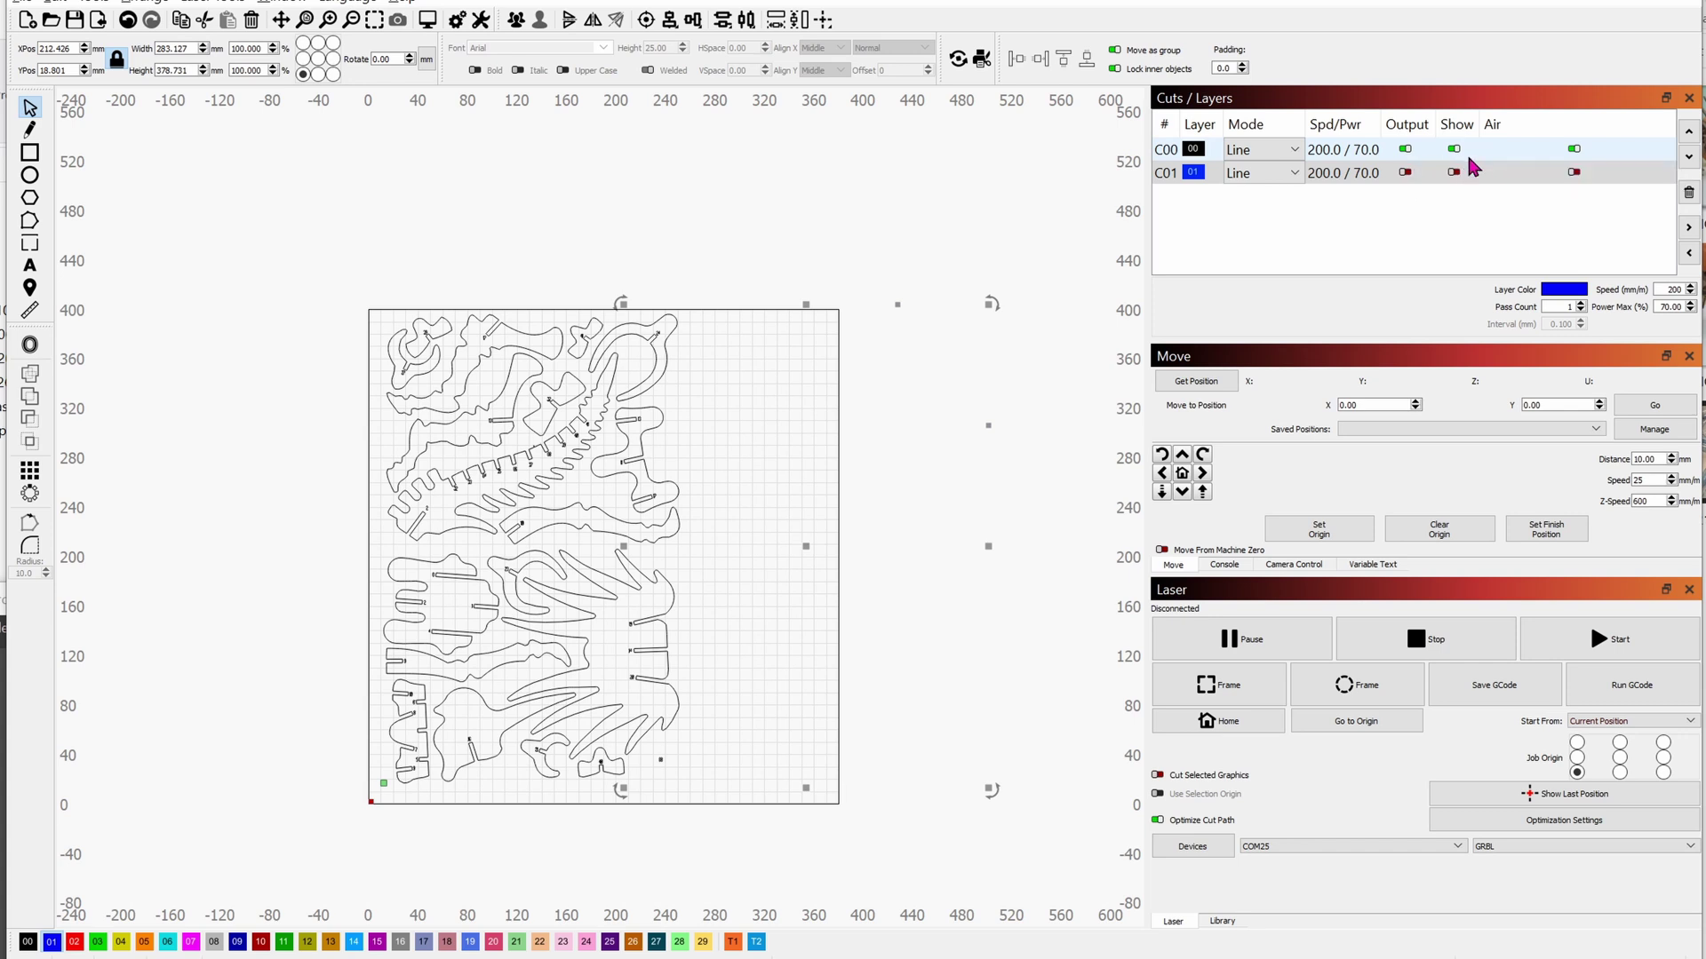
click(1348, 151)
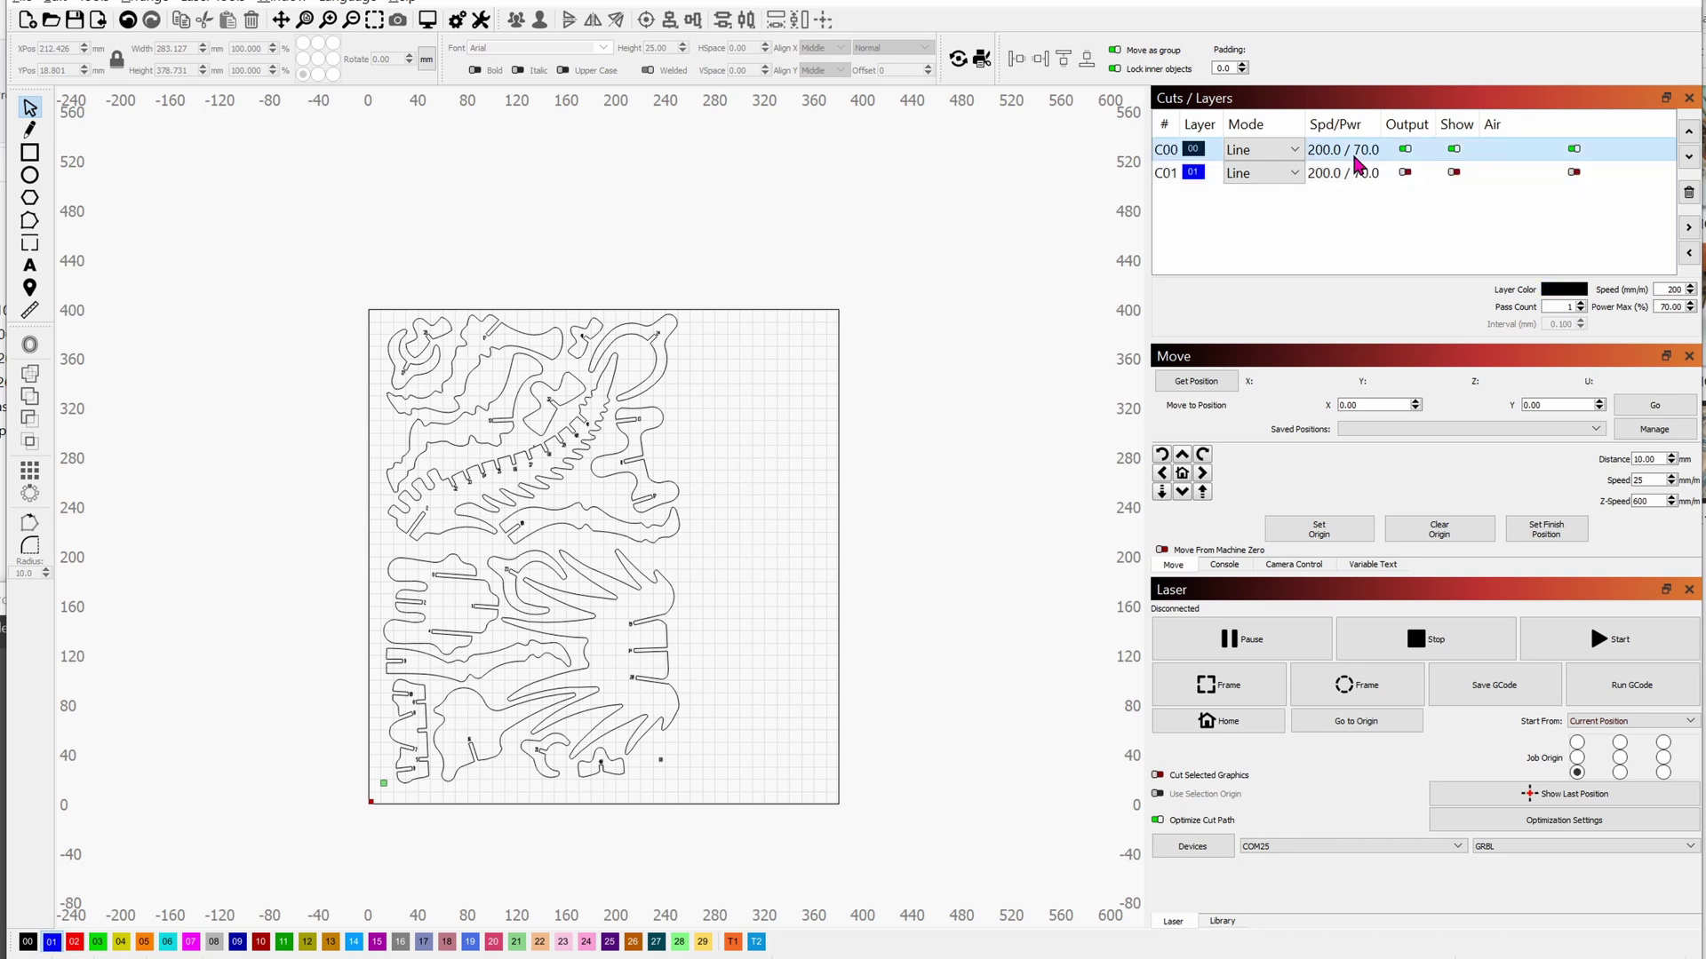
double_click(1355, 156)
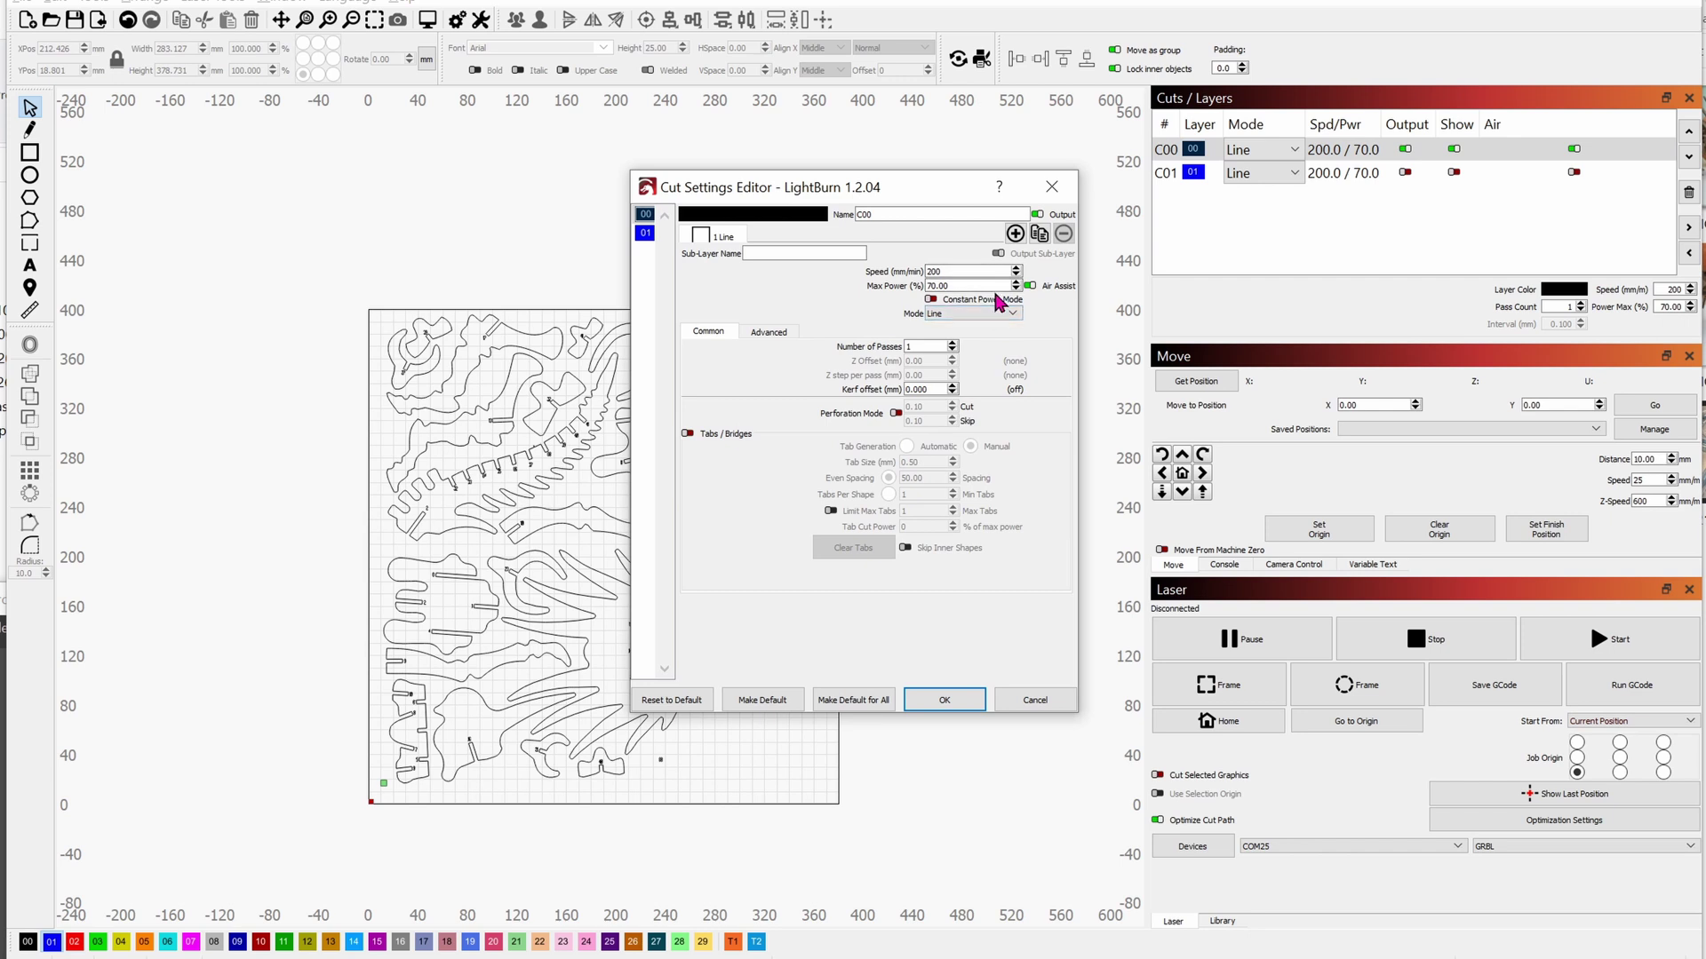
click(945, 700)
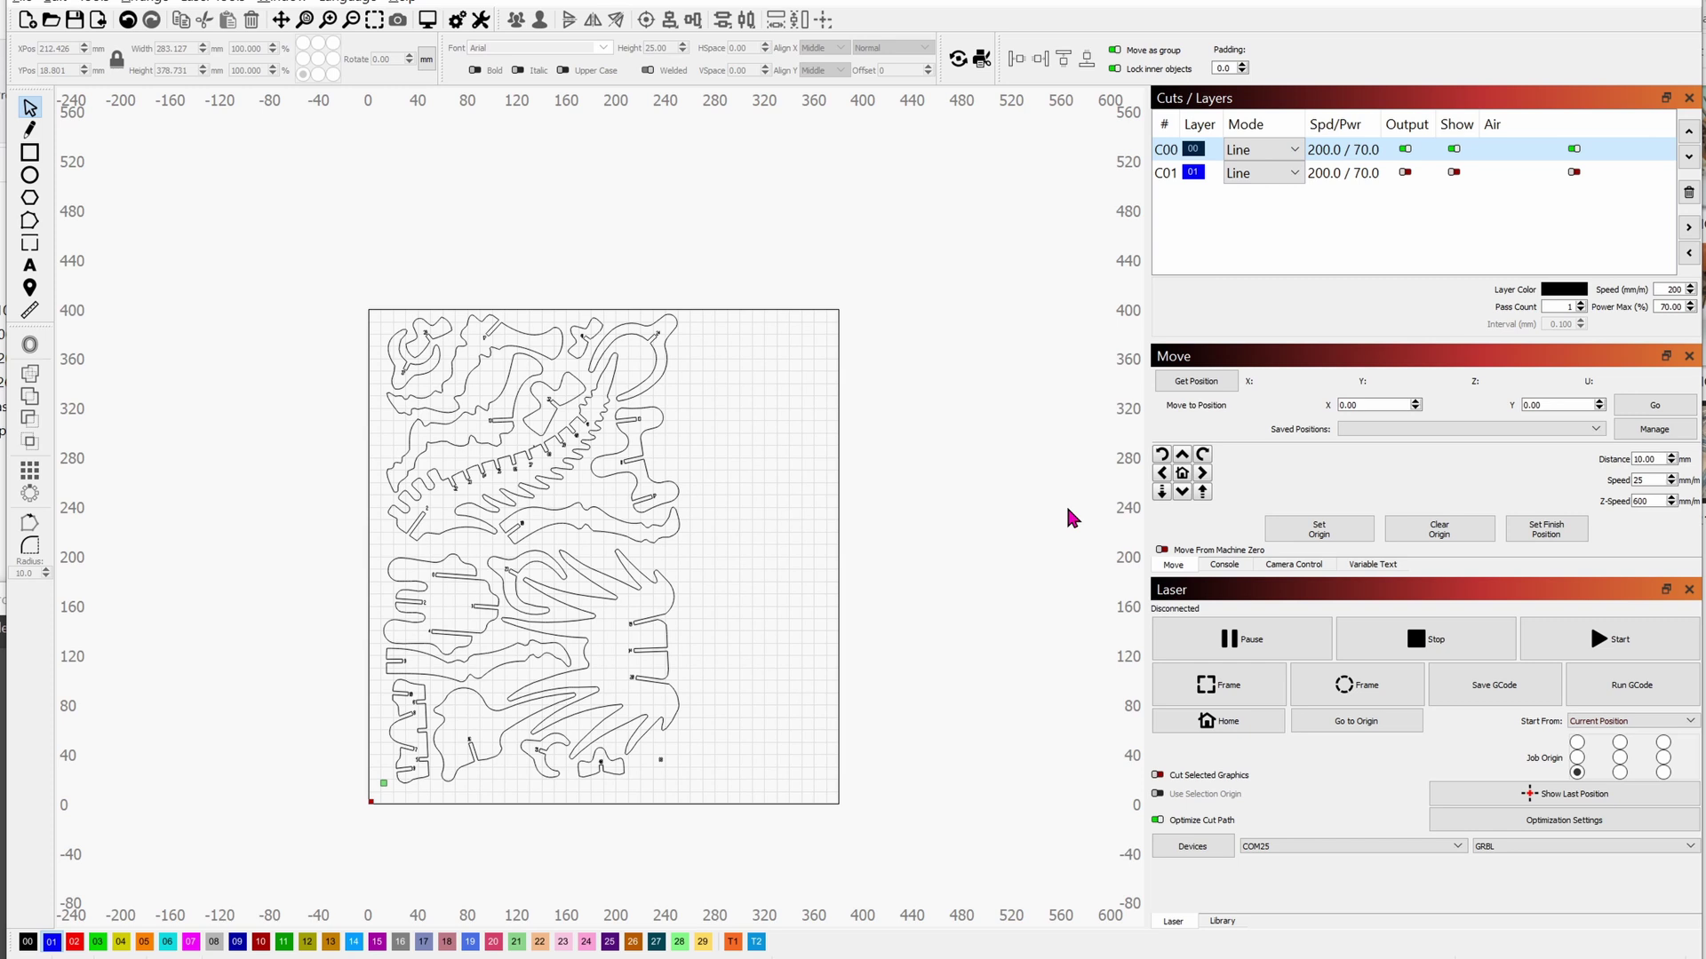
key(alt+p)
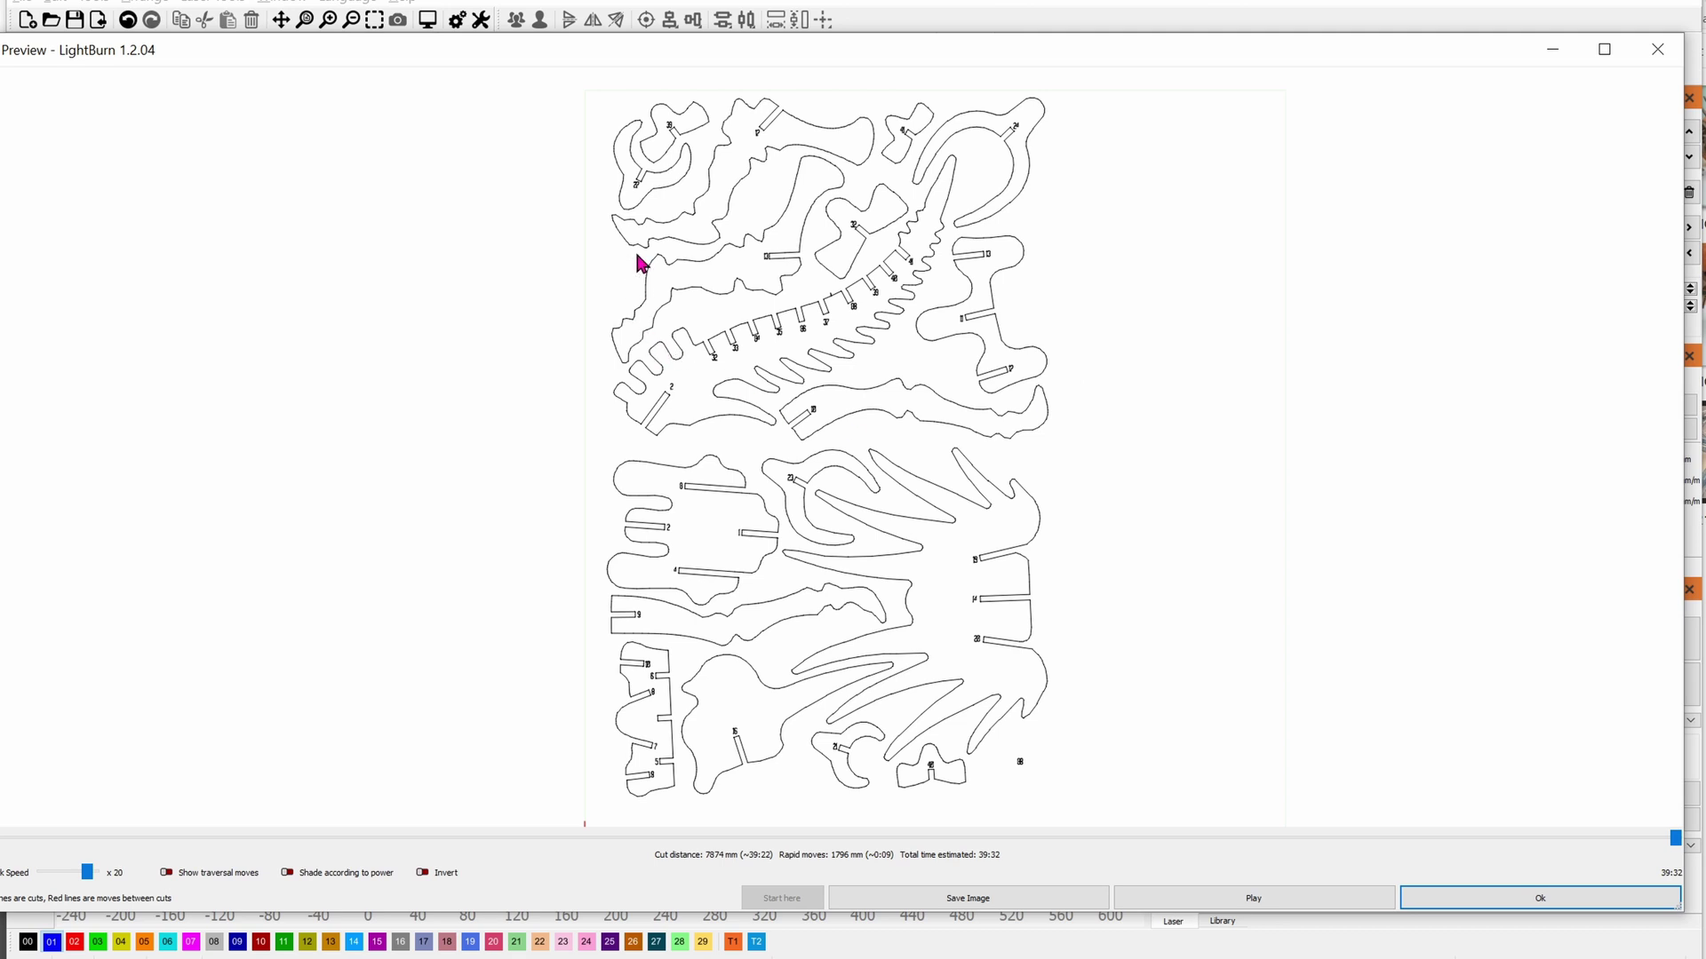
key(Escape)
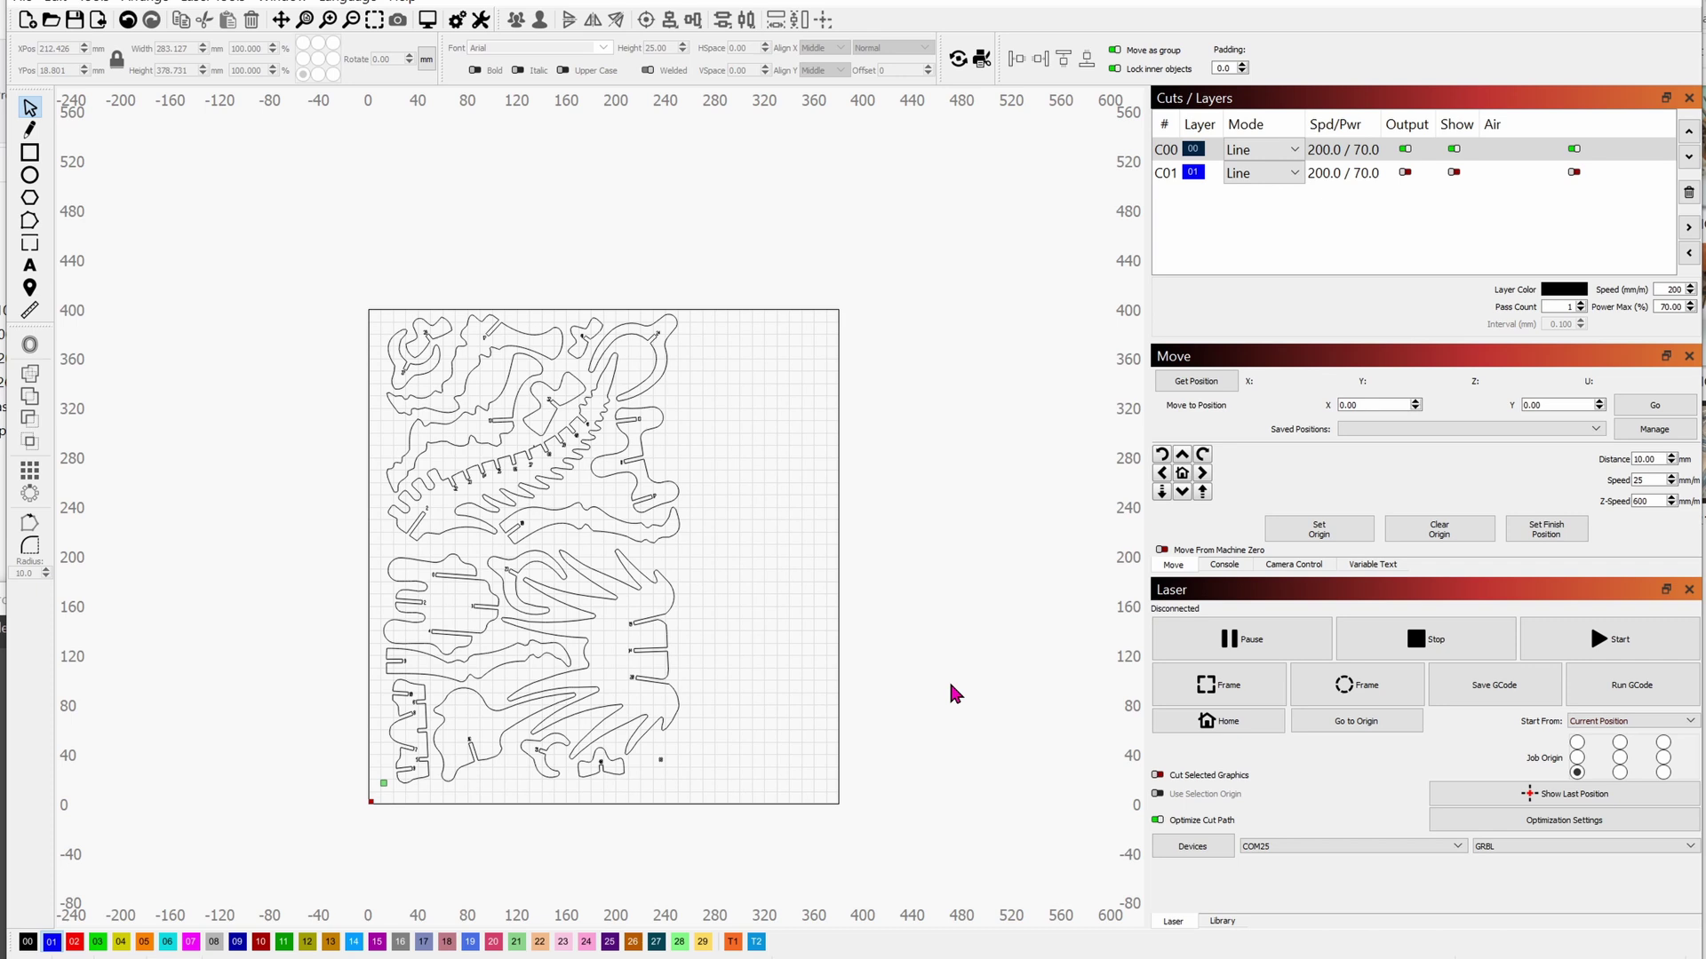
- Turn off Output and Show for C00, and turn on Output and Show for C01
click(1403, 156)
click(1403, 151)
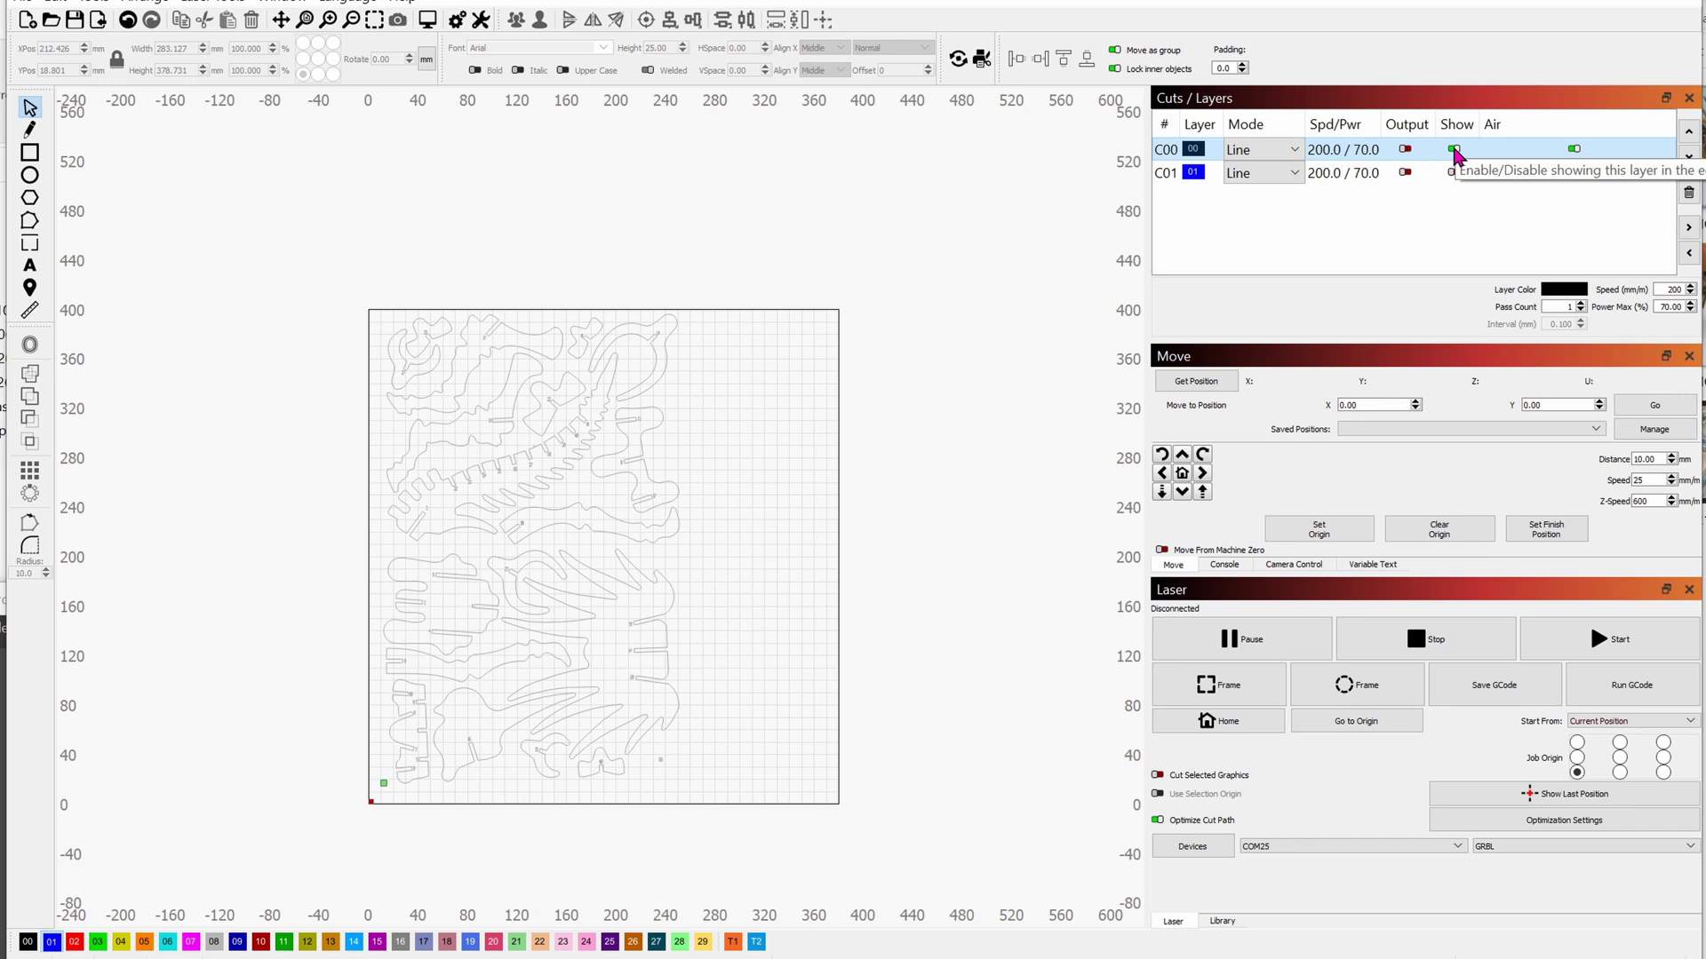
click(1454, 149)
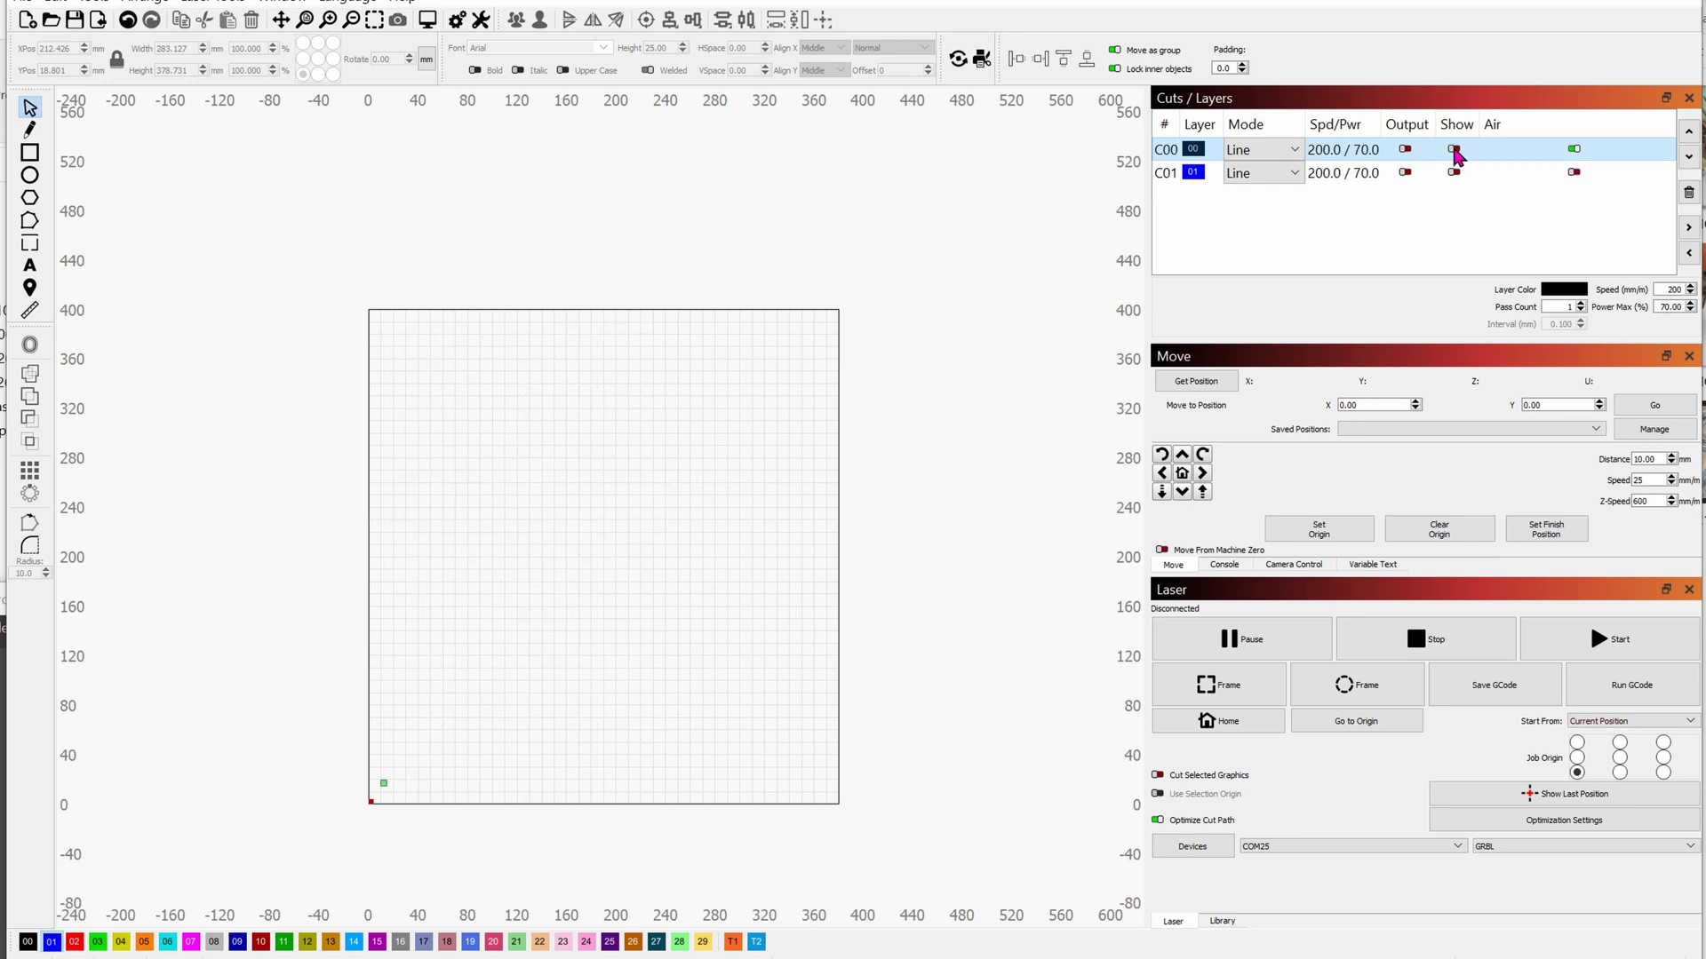
click(1404, 173)
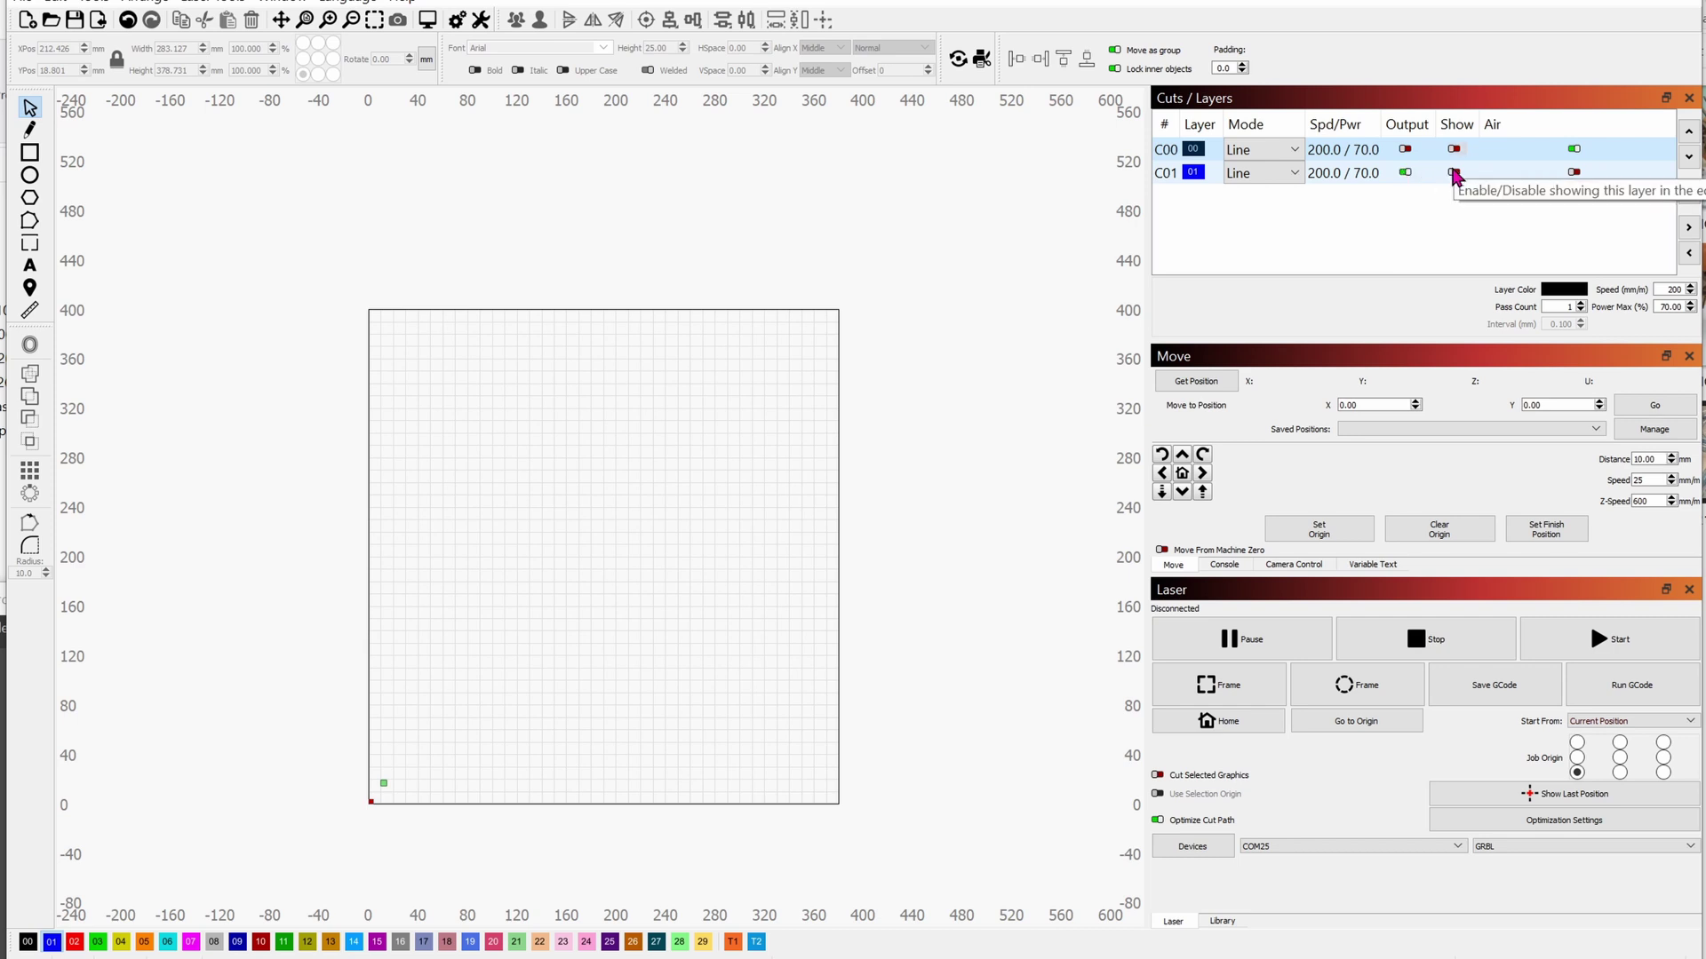
click(1454, 173)
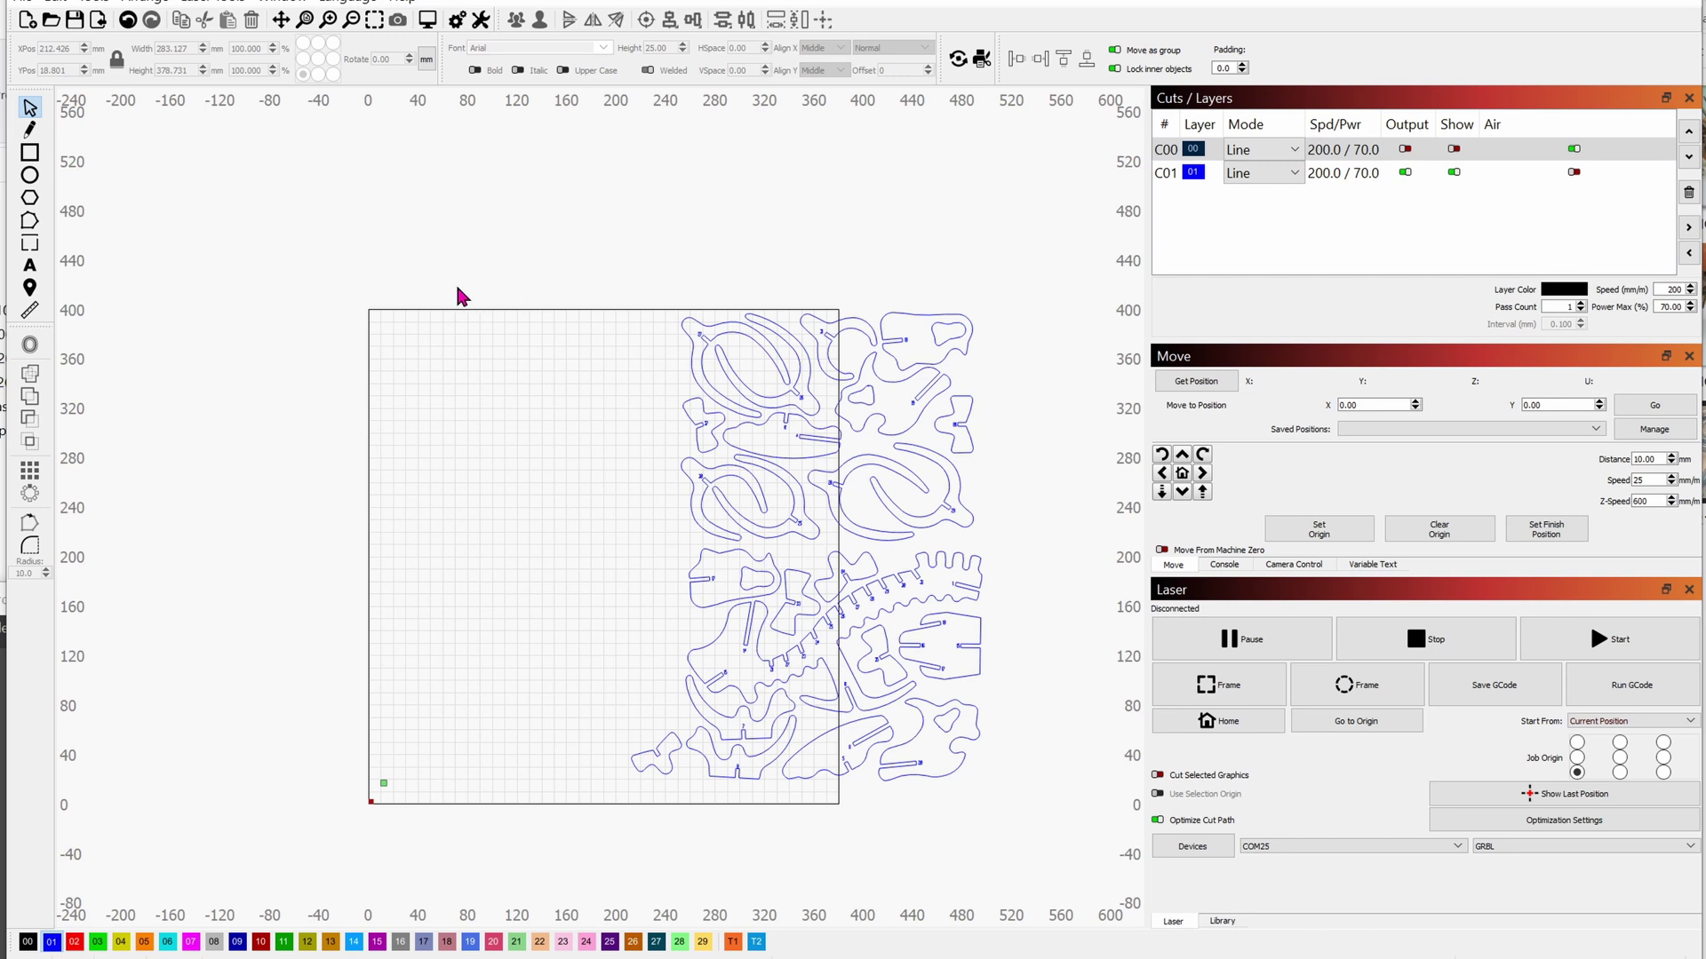
- Nudge the blue C01 pieces 80 mm left into the work area and preview the job
drag(492, 241, 1021, 838)
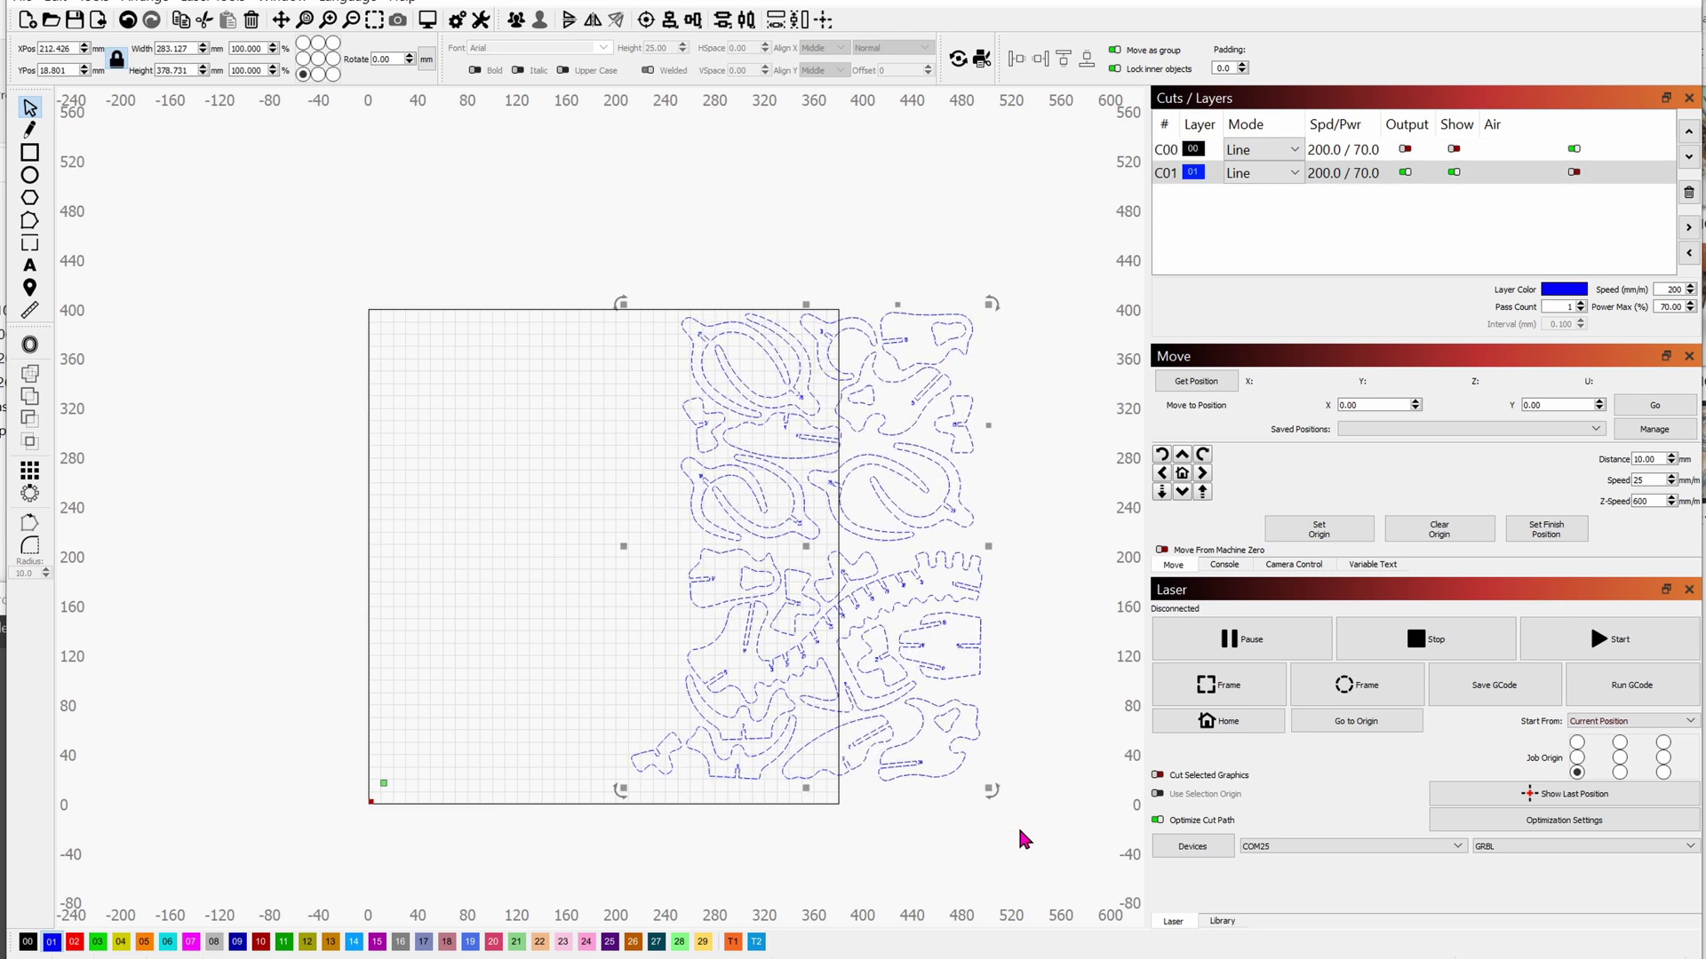
key(Left)
key(Left)
key(Left)
key(Left)
key(Left)
key(Left)
key(Left)
key(Left)
key(Left)
key(Left)
key(Left)
key(Left)
key(Left)
key(Left)
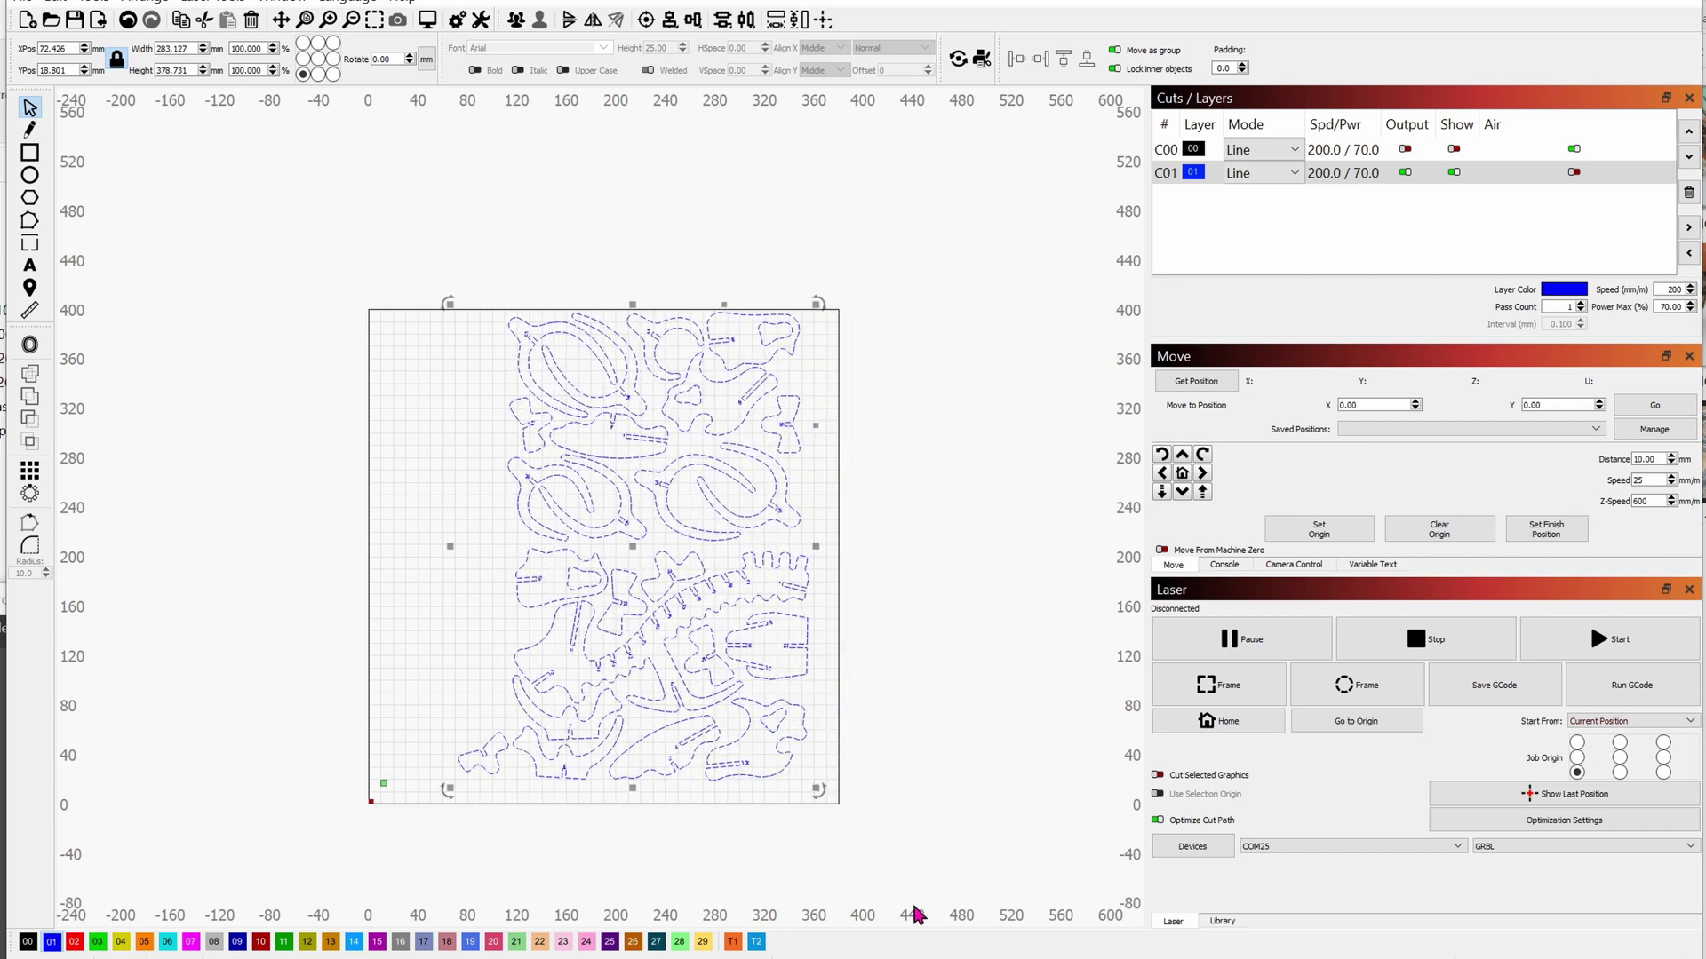
click(948, 666)
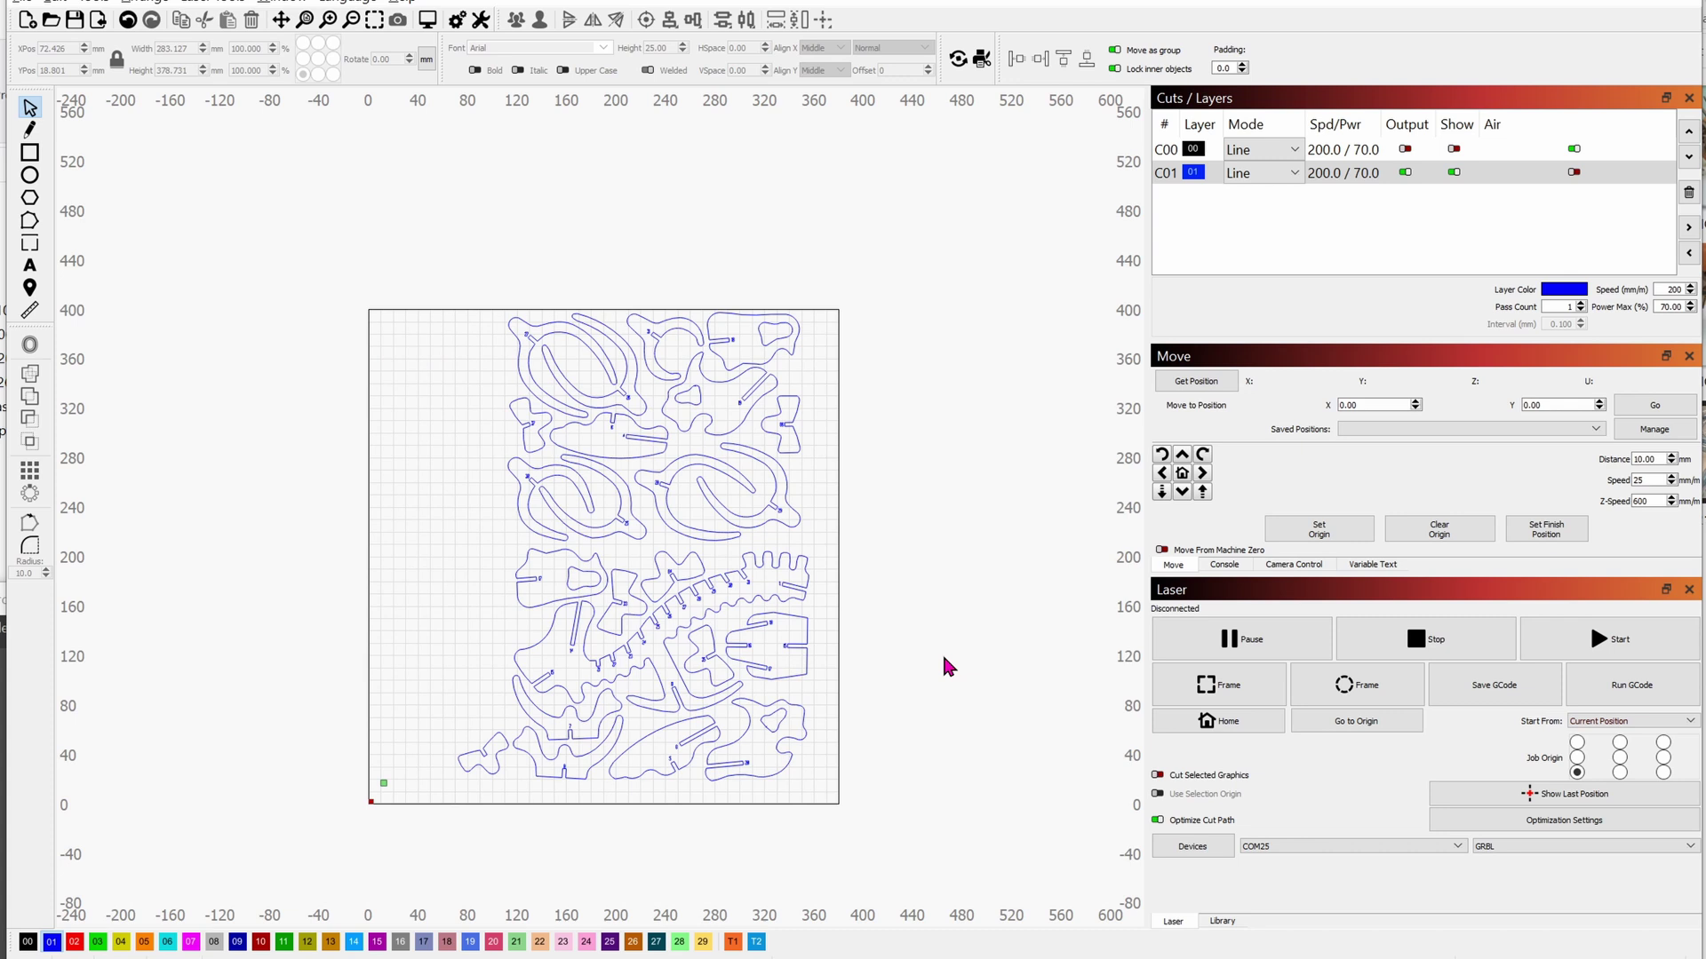
key(alt+p)
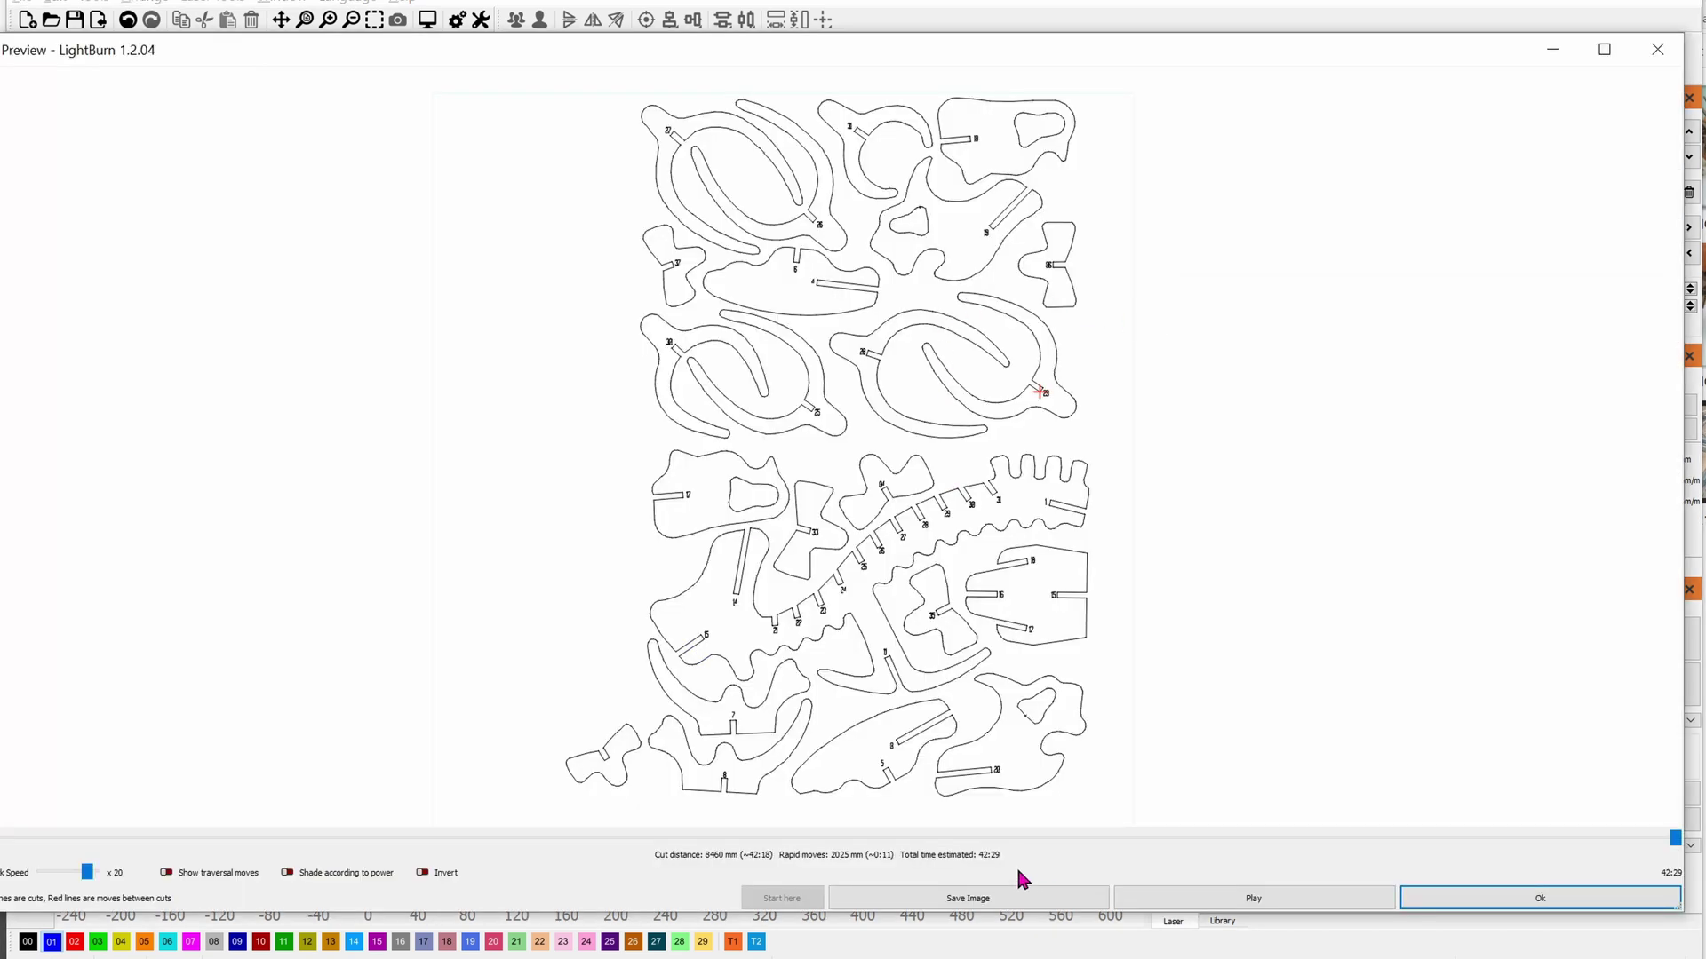
- Close the job preview showing the 42:29 estimate, returning to the workspace
key(Escape)
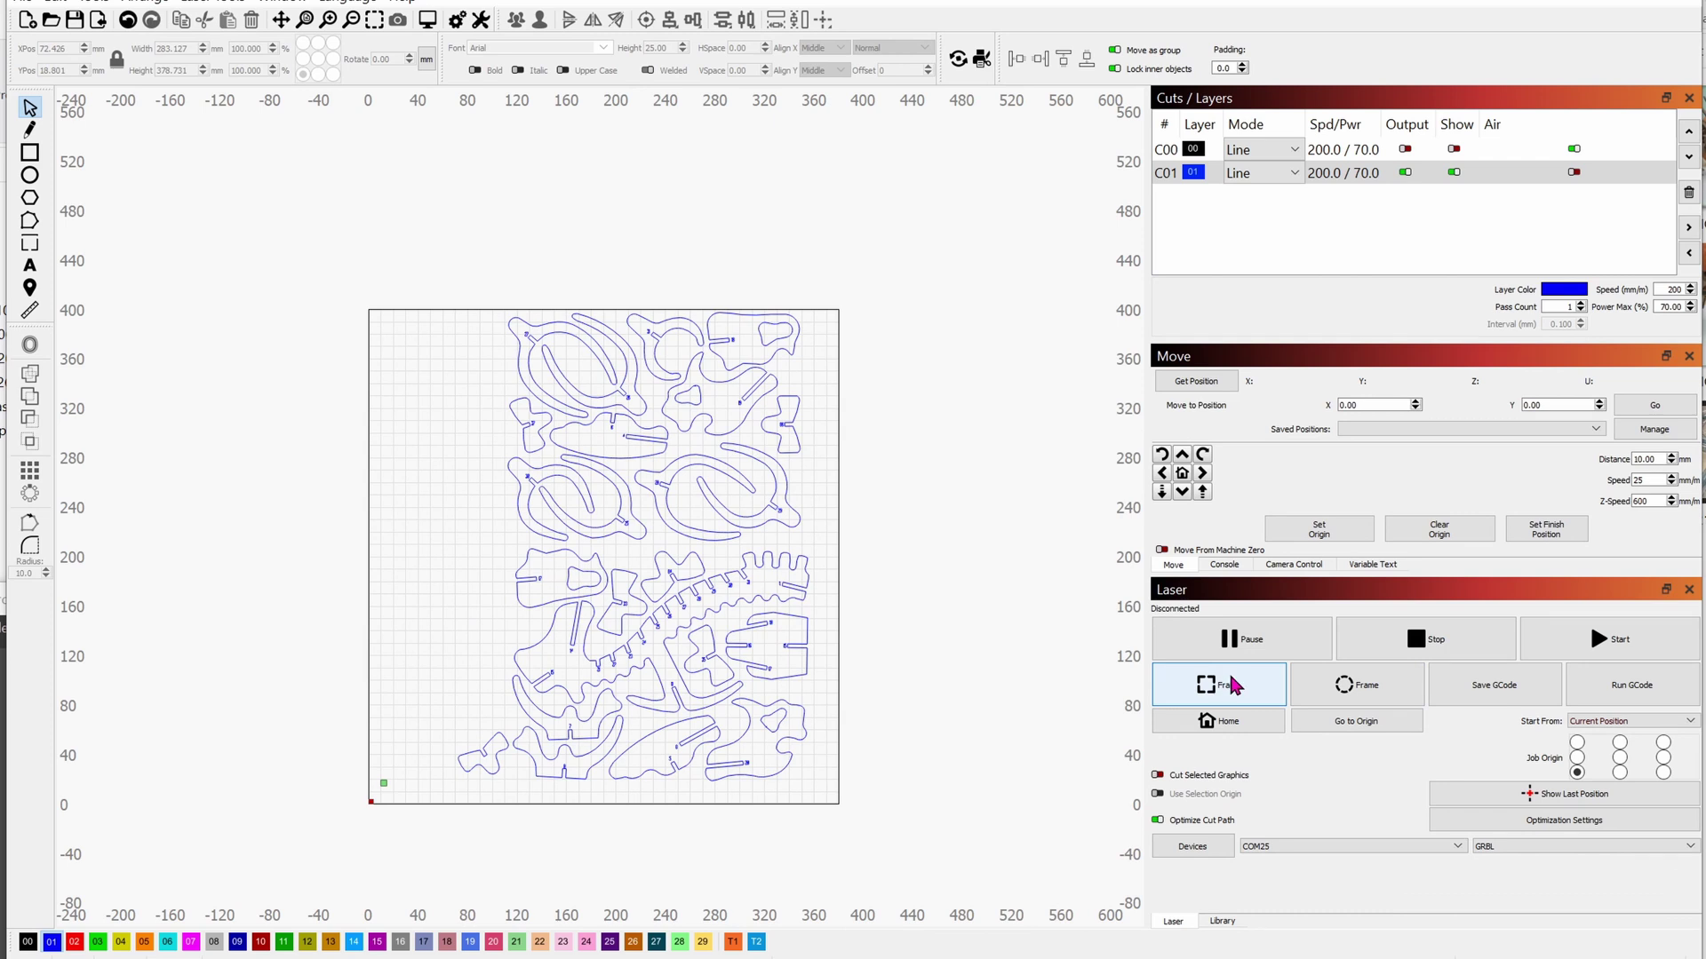